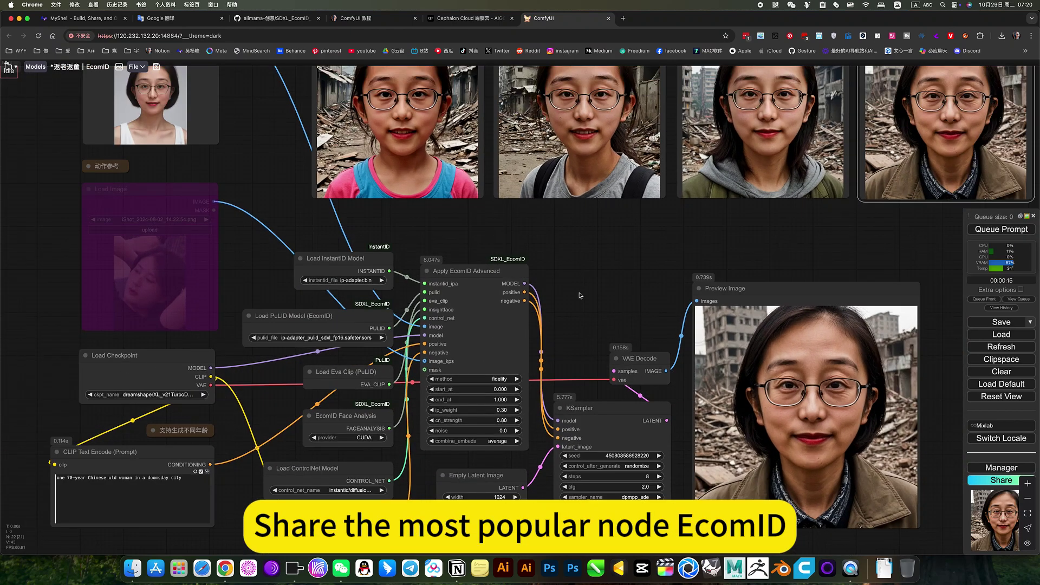
# Step: Nudge the ComfyUI canvas, then bring up the SDXL_EcomID_ComfyUI GitHub repository page
pyautogui.moveTo(579, 295); pyautogui.dragTo(568, 284)
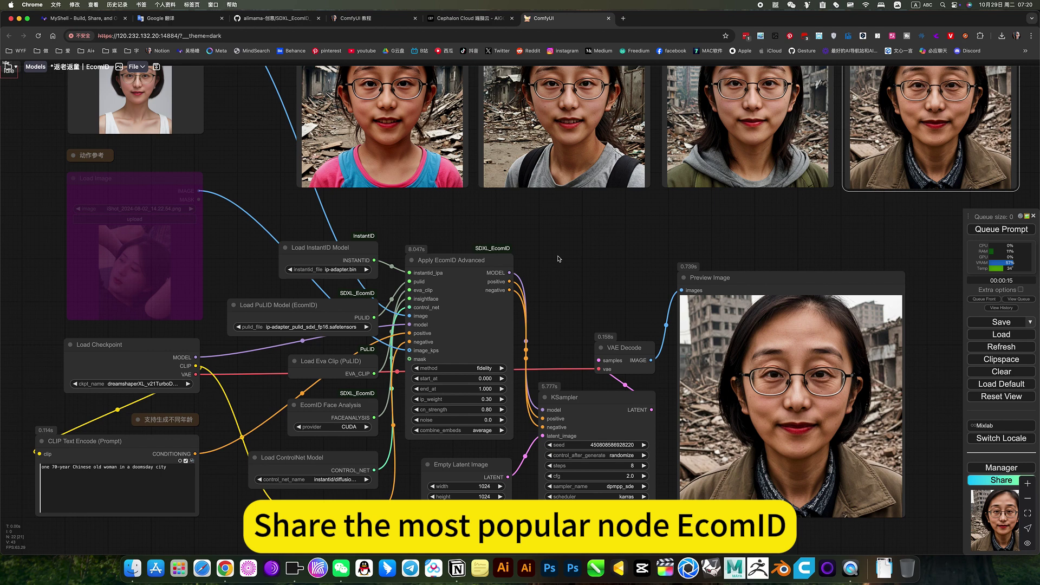
pyautogui.moveTo(592, 272); pyautogui.dragTo(583, 288)
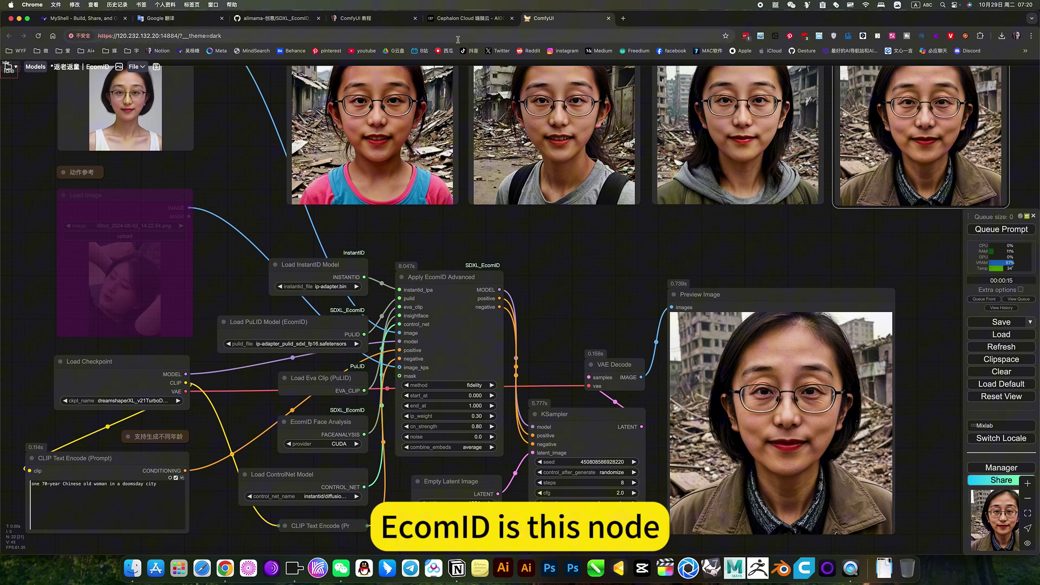
pyautogui.click(282, 19)
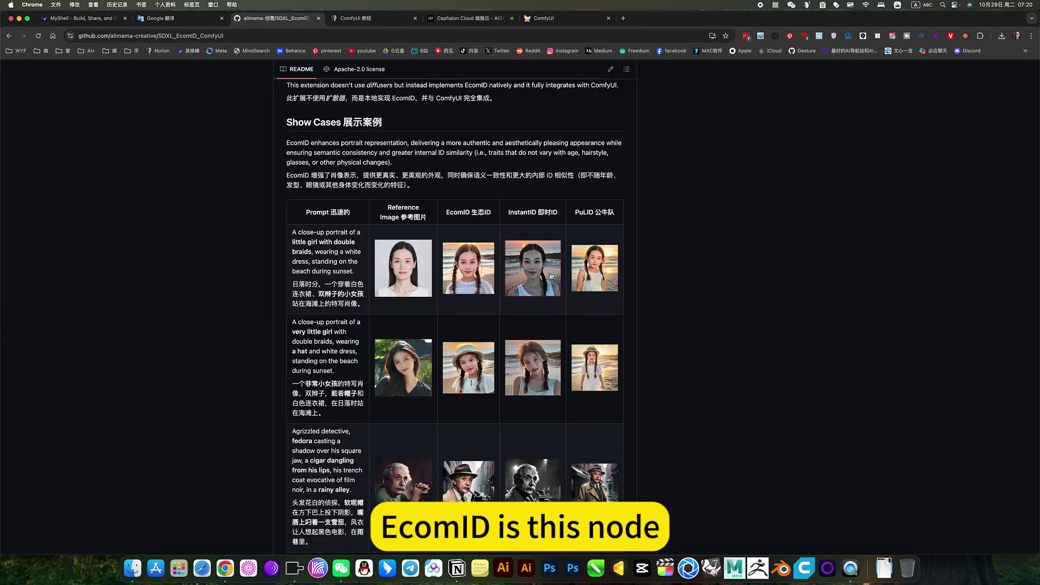
pyautogui.scroll(2, 466, 261)
pyautogui.scroll(3, 466, 261)
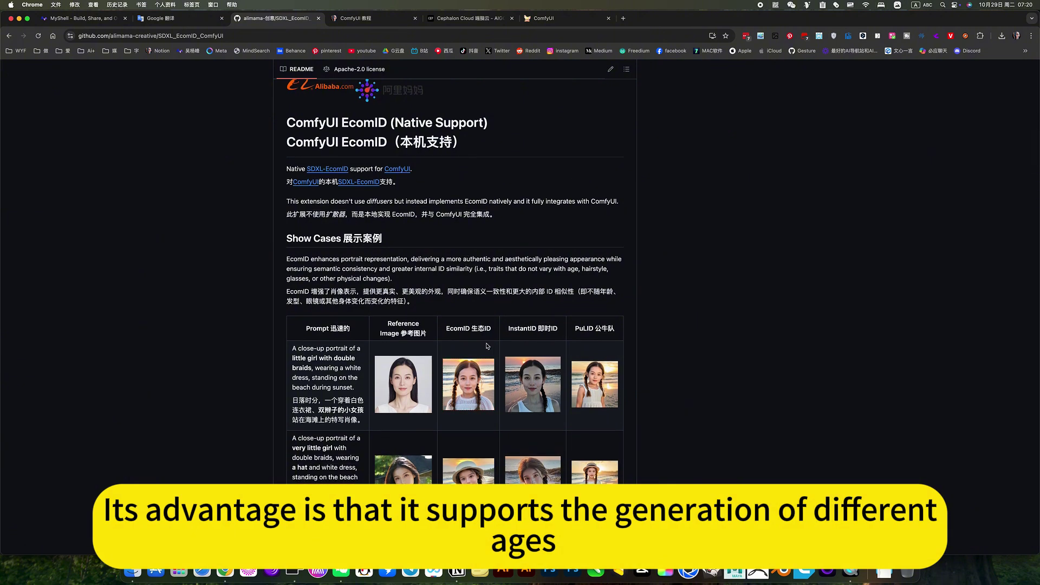
# Step: Scroll through the README Show Cases table and back up to the repository's file list
pyautogui.scroll(-6, 485, 341)
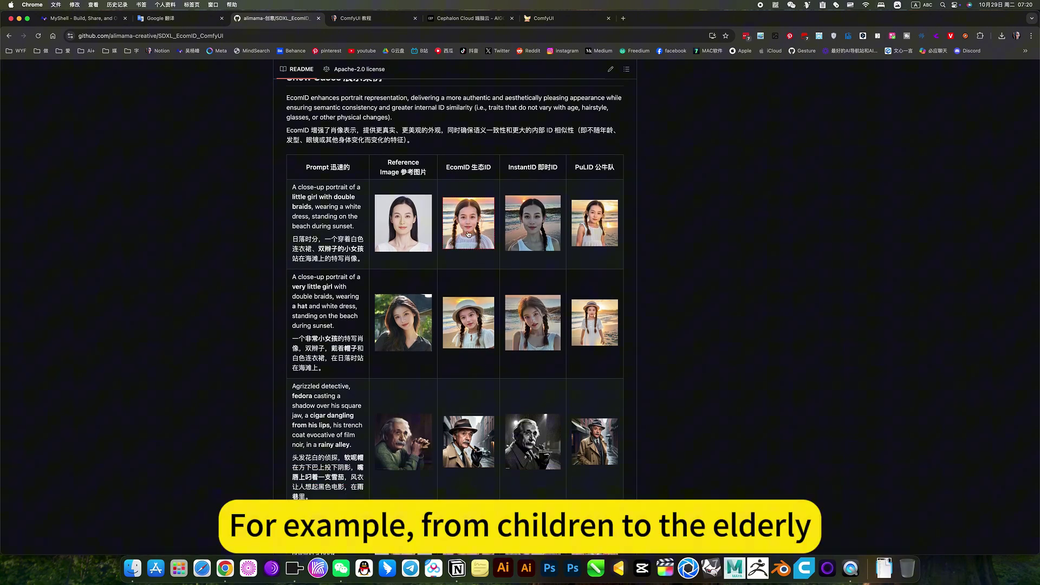
pyautogui.scroll(-9, 473, 425)
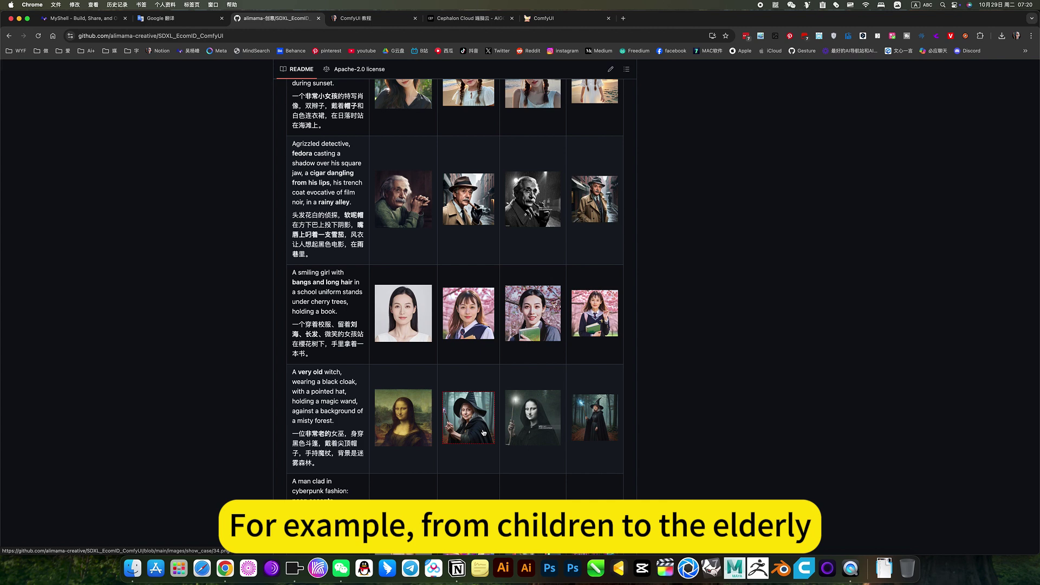
pyautogui.scroll(-4, 484, 433)
pyautogui.scroll(12, 485, 314)
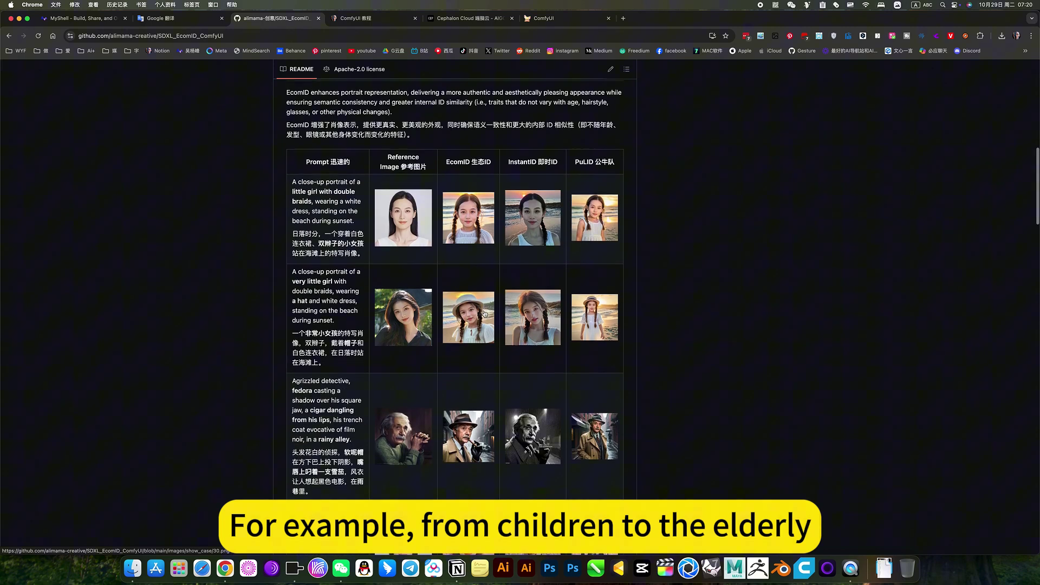
pyautogui.scroll(3, 485, 313)
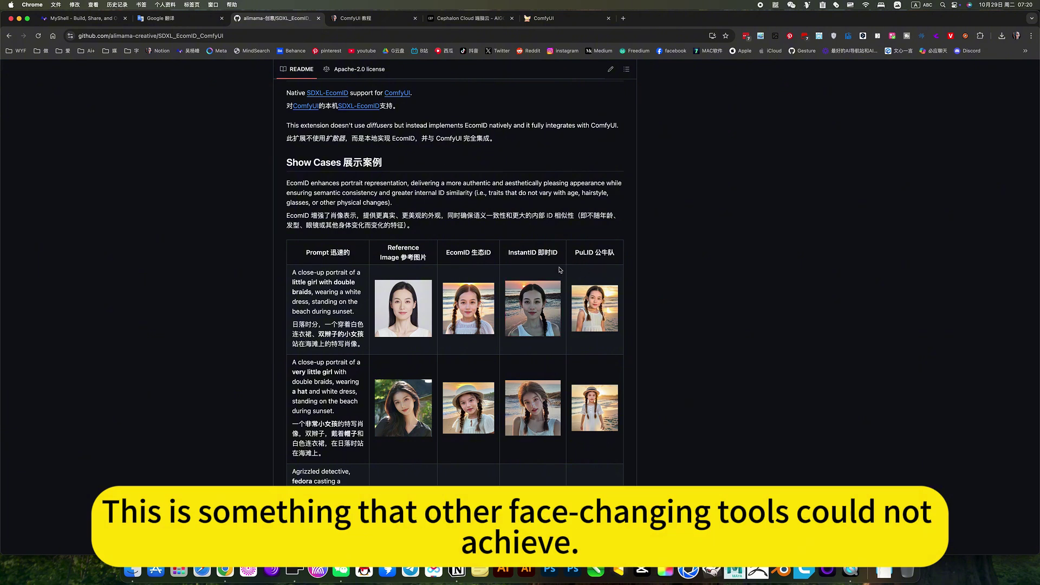
pyautogui.scroll(10, 569, 262)
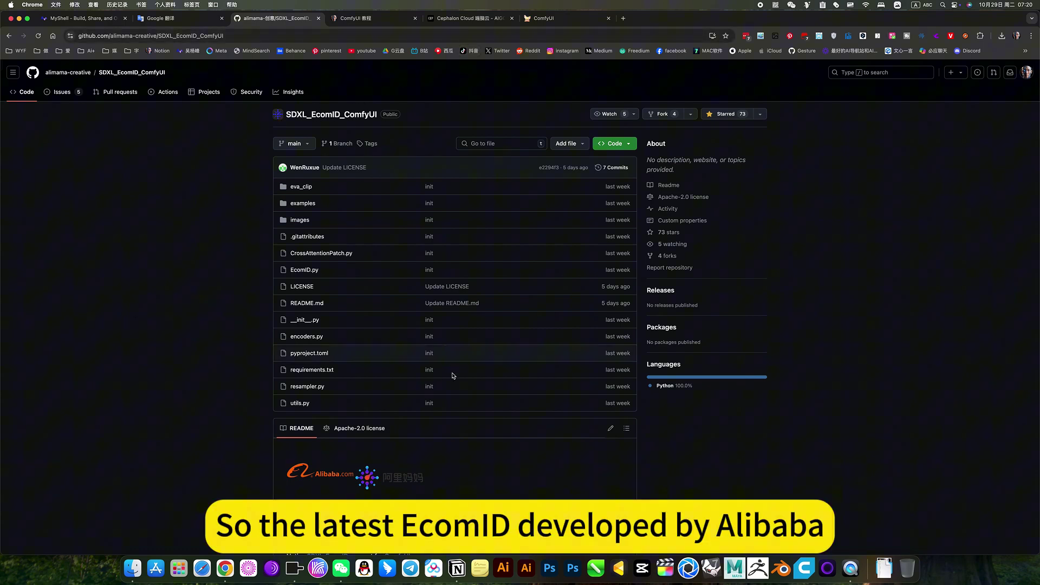
pyautogui.scroll(-5, 425, 327)
pyautogui.scroll(5, 426, 328)
# Step: Back in ComfyUI, pan across the four portraits from child to oldest, then view the whole workflow
pyautogui.click(560, 26)
pyautogui.scroll(3, 529, 397)
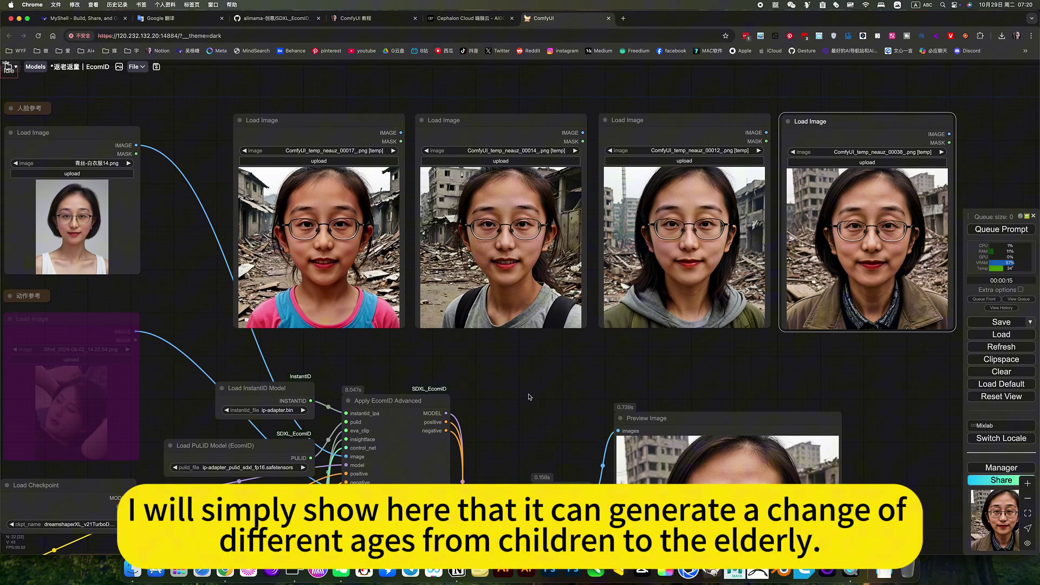
pyautogui.scroll(5, 522, 423)
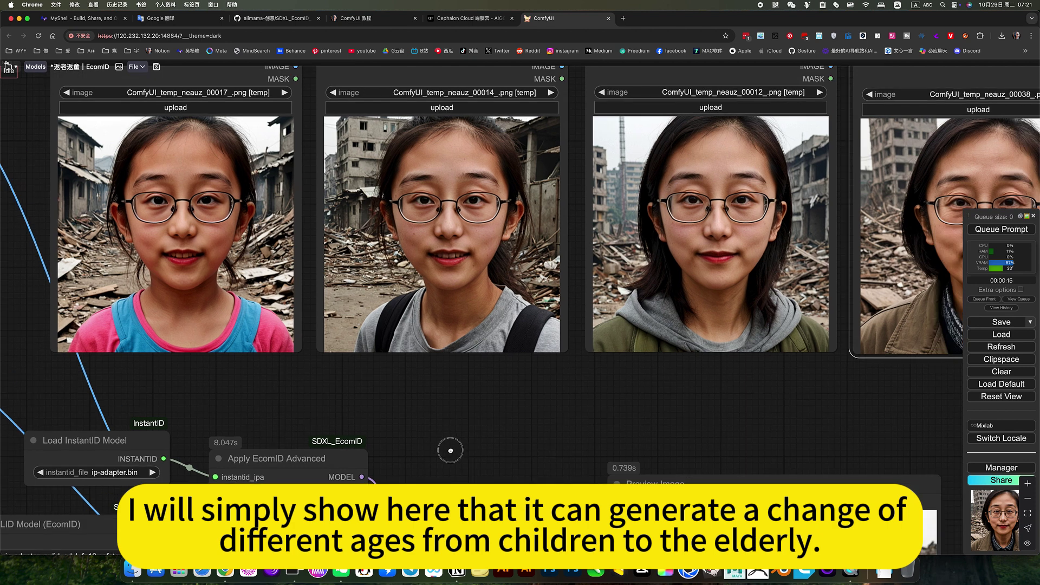
pyautogui.moveTo(450, 450); pyautogui.dragTo(434, 451)
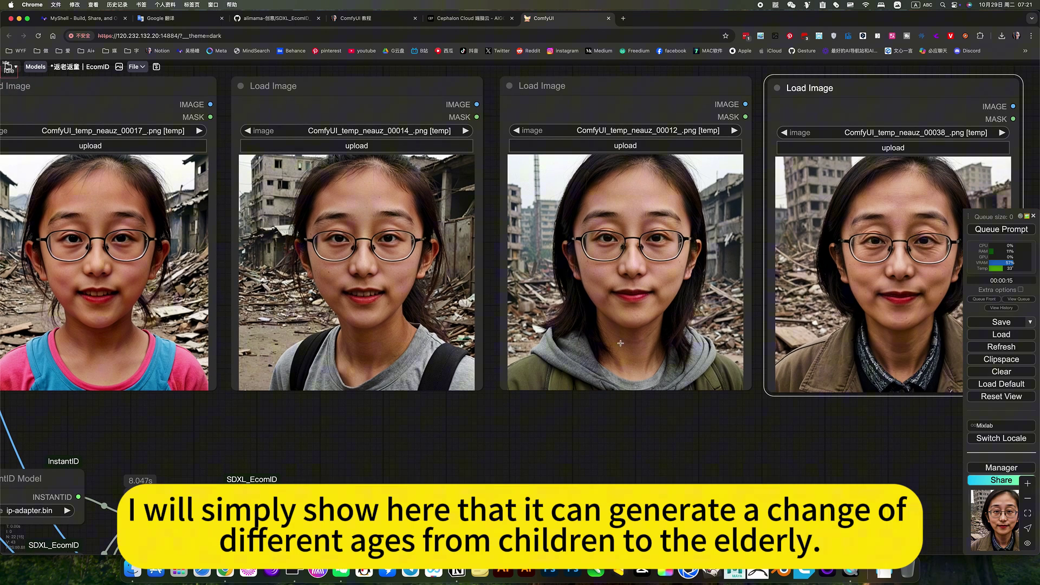
pyautogui.moveTo(717, 428); pyautogui.dragTo(534, 429)
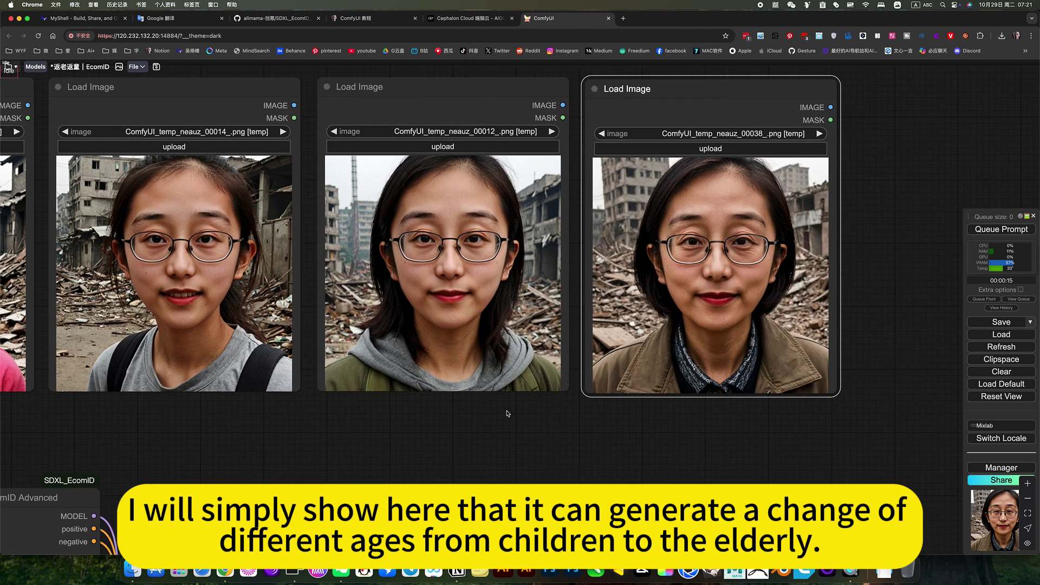
pyautogui.scroll(-5, 589, 412)
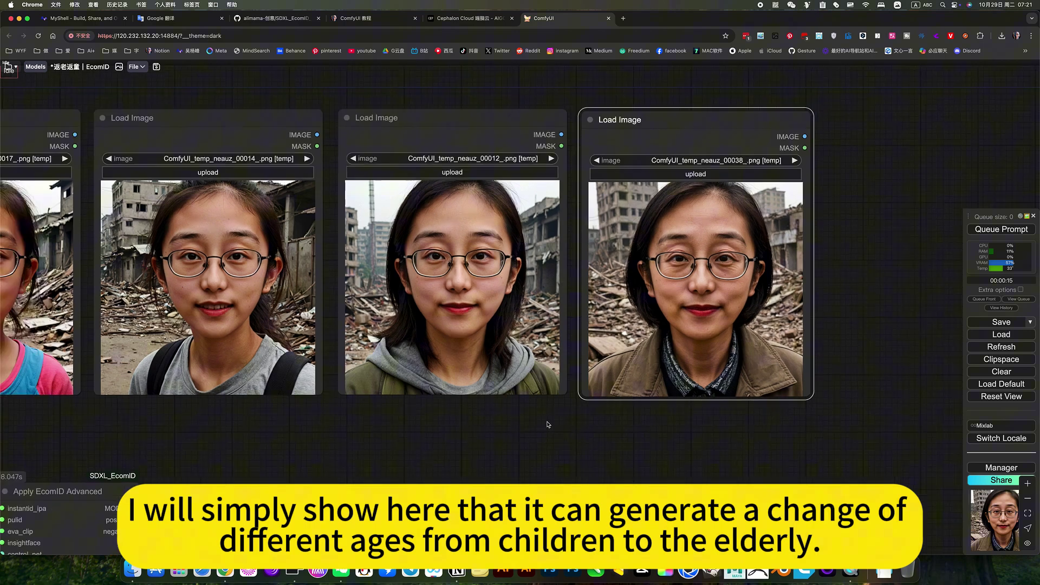
pyautogui.moveTo(521, 441); pyautogui.dragTo(683, 297)
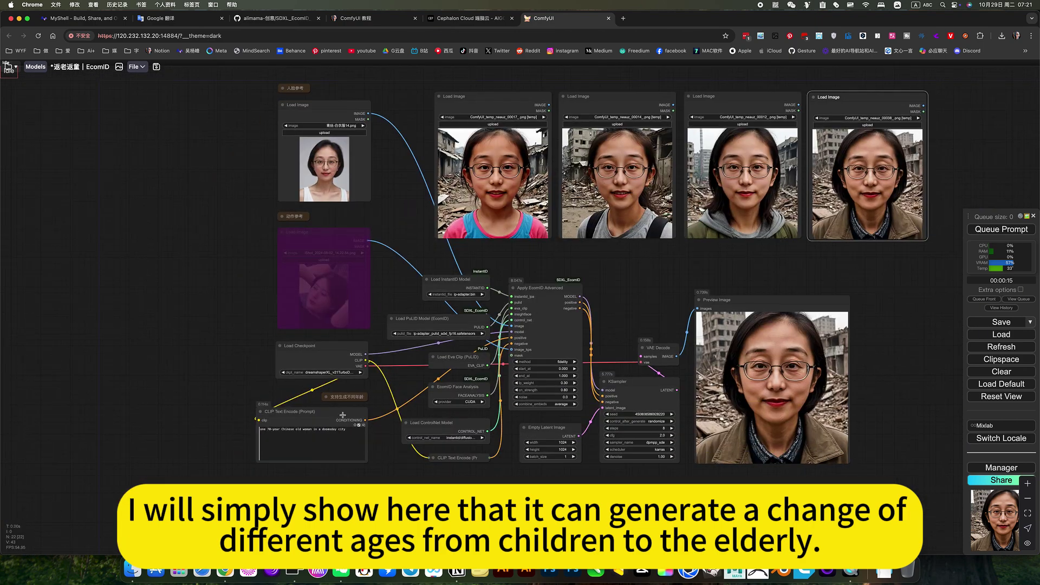
pyautogui.scroll(5, 628, 310)
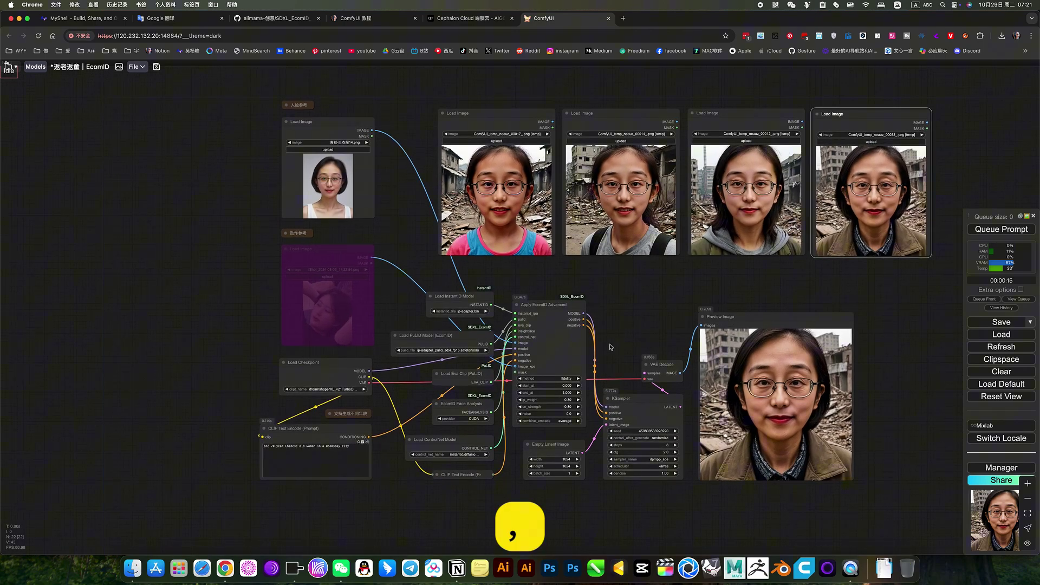
pyautogui.scroll(-3, 608, 354)
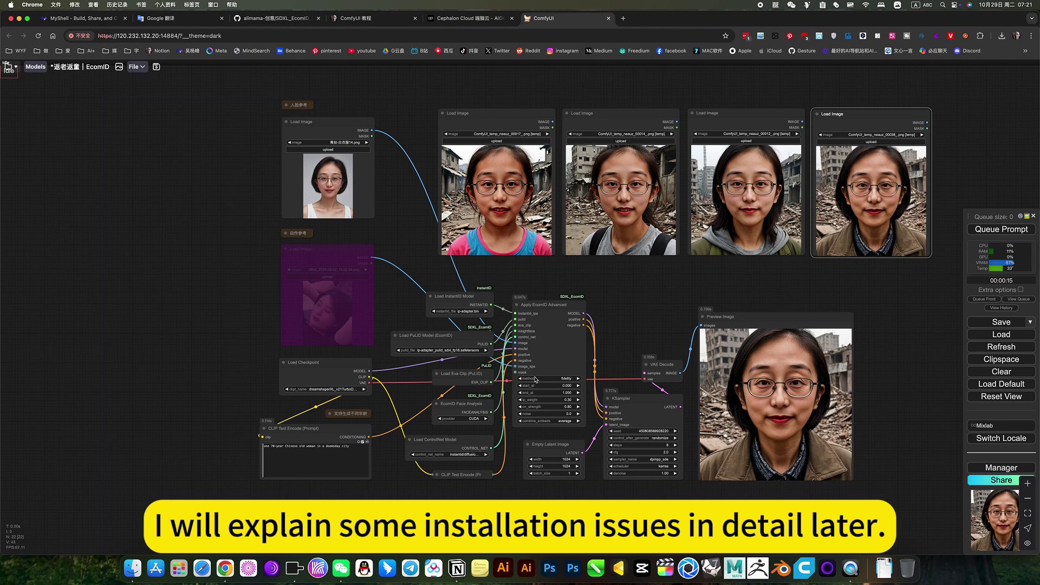
pyautogui.scroll(4, 598, 358)
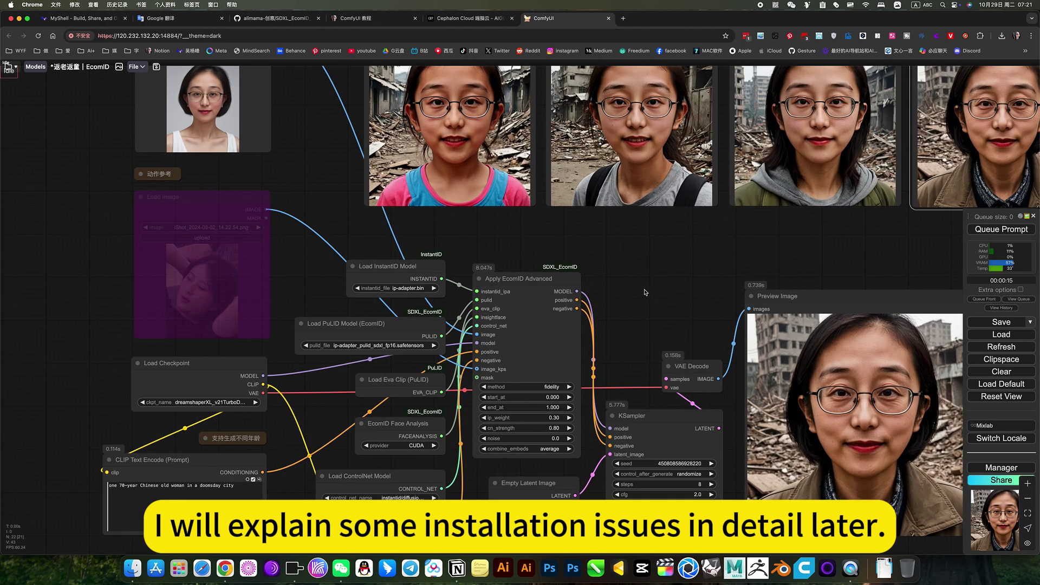
# Step: Switch to Cephalon Cloud and go to the AIGC 应用 page from the left sidebar
pyautogui.click(465, 18)
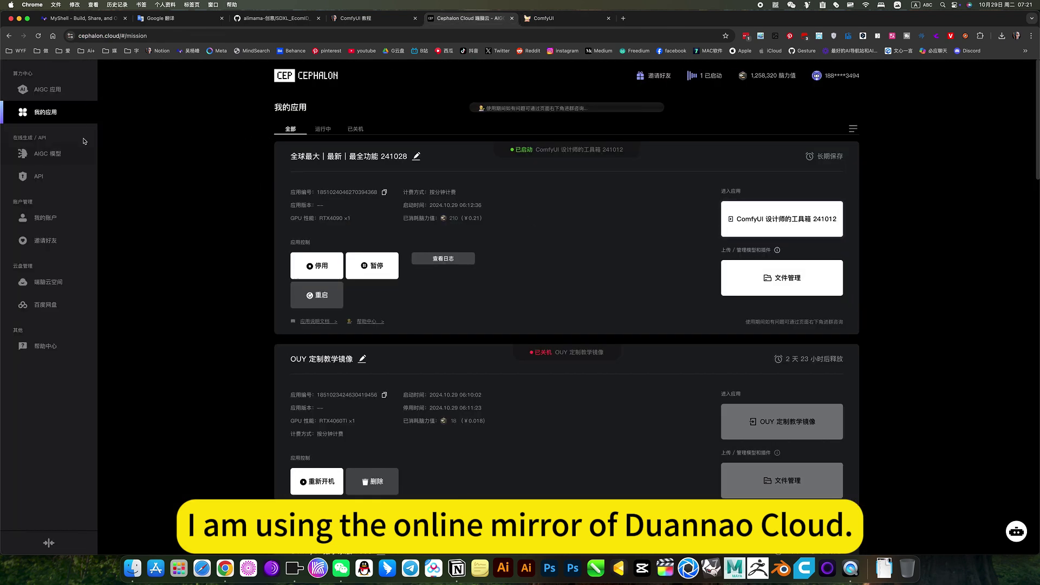
pyautogui.click(48, 89)
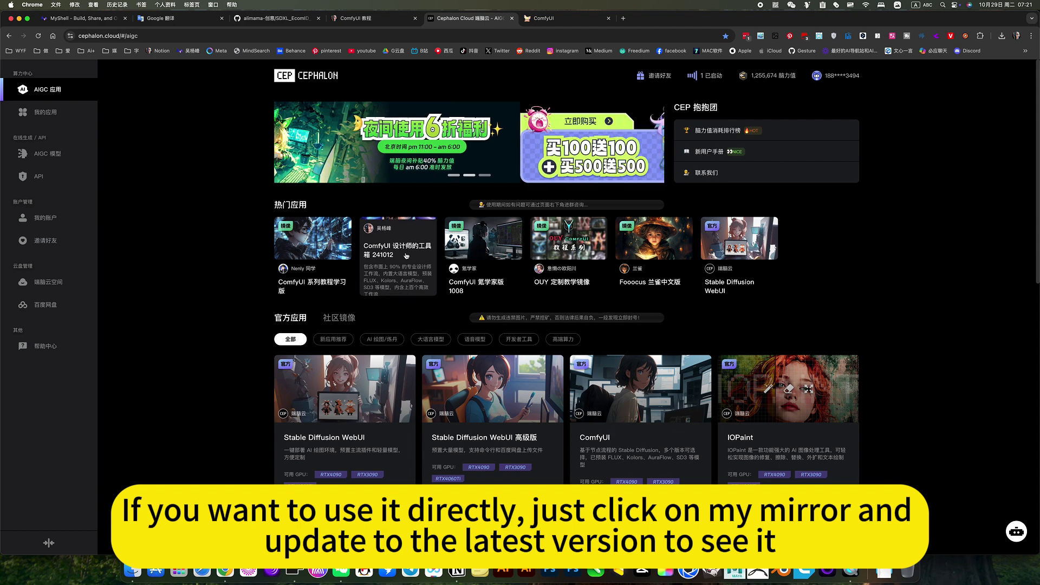
# Step: From the ComfyUI Workspace panel, expand the 图像类 folder and load 返老返童 | EcomID
pyautogui.click(548, 19)
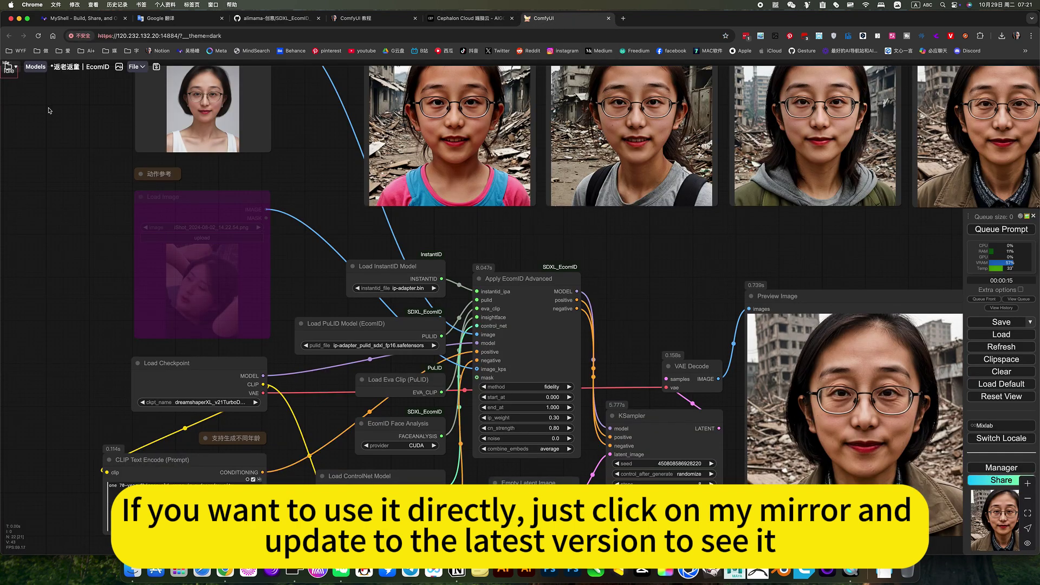
pyautogui.click(7, 67)
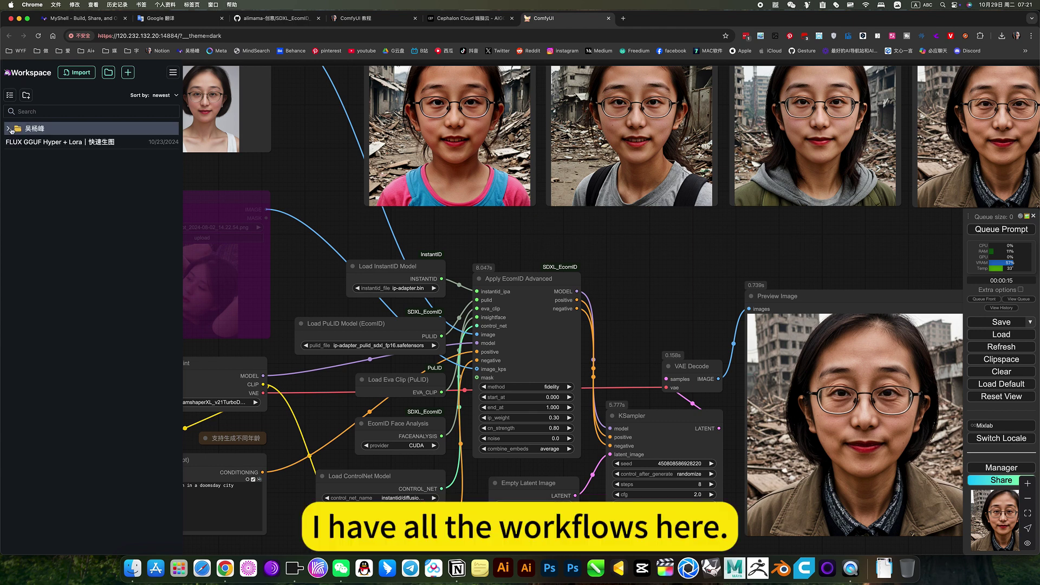
pyautogui.click(8, 128)
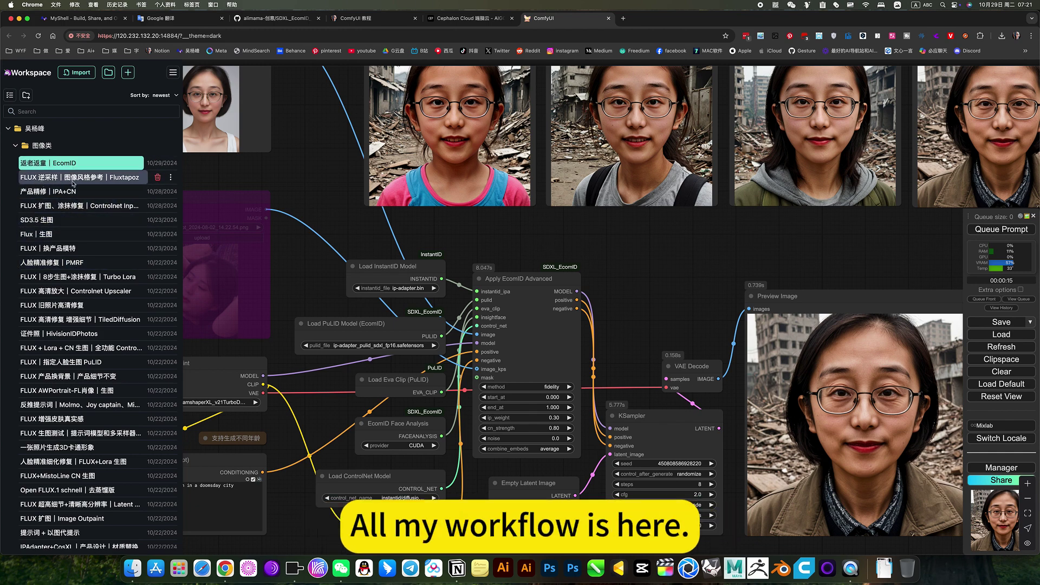
pyautogui.scroll(-5, 63, 402)
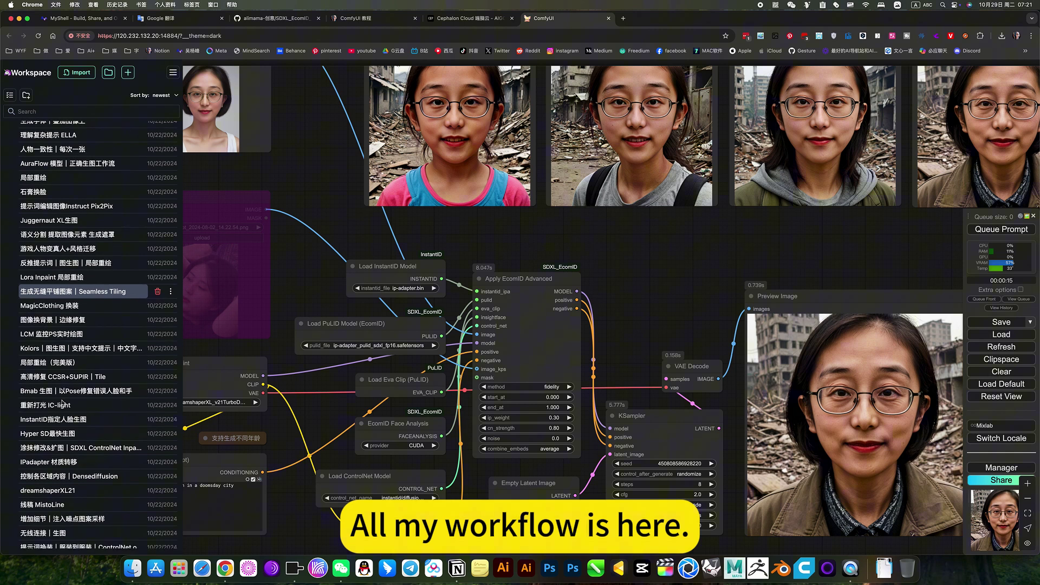
pyautogui.scroll(5, 63, 403)
pyautogui.click(18, 147)
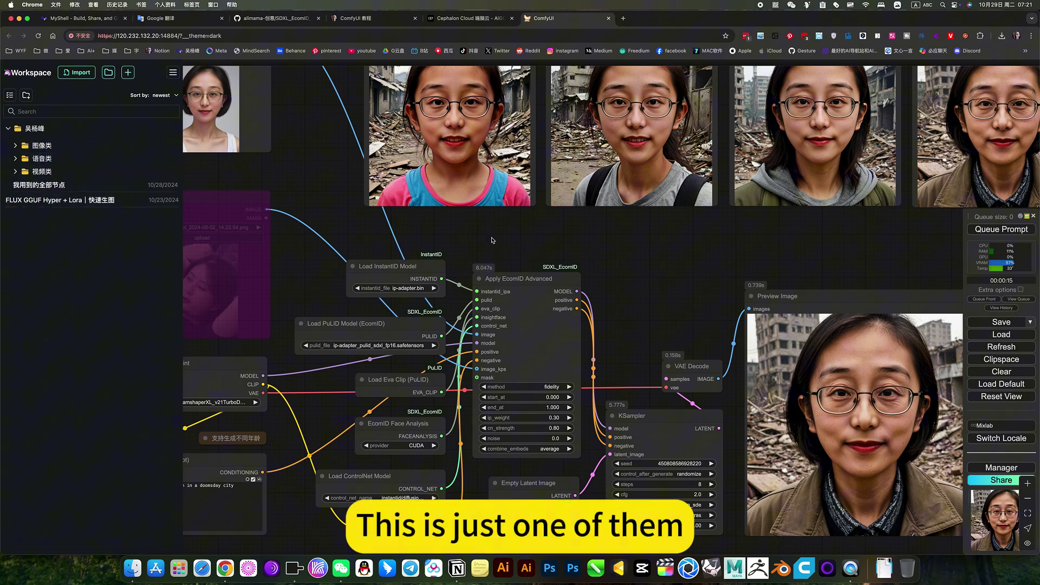
pyautogui.click(17, 145)
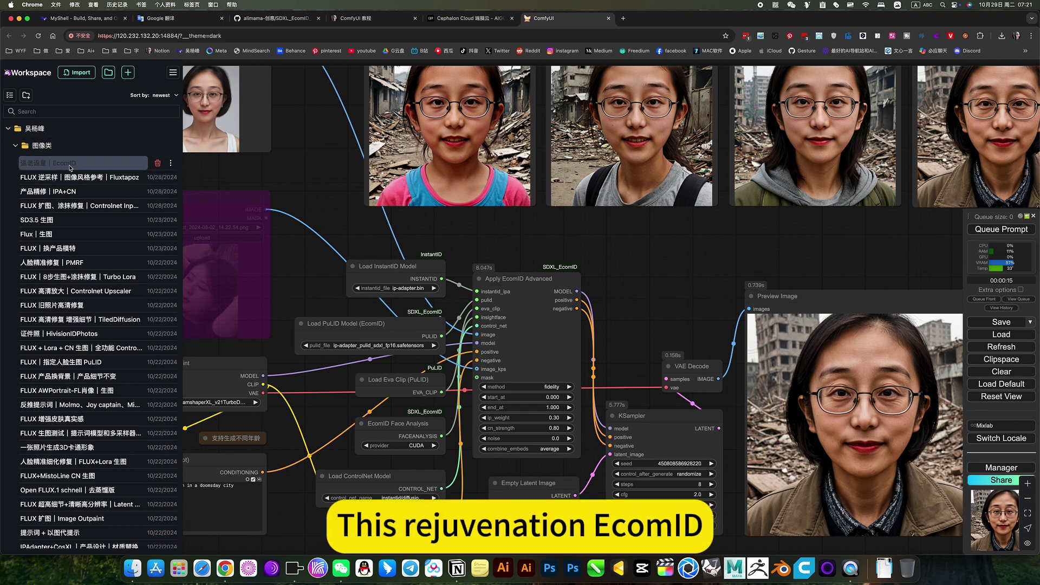
pyautogui.click(70, 168)
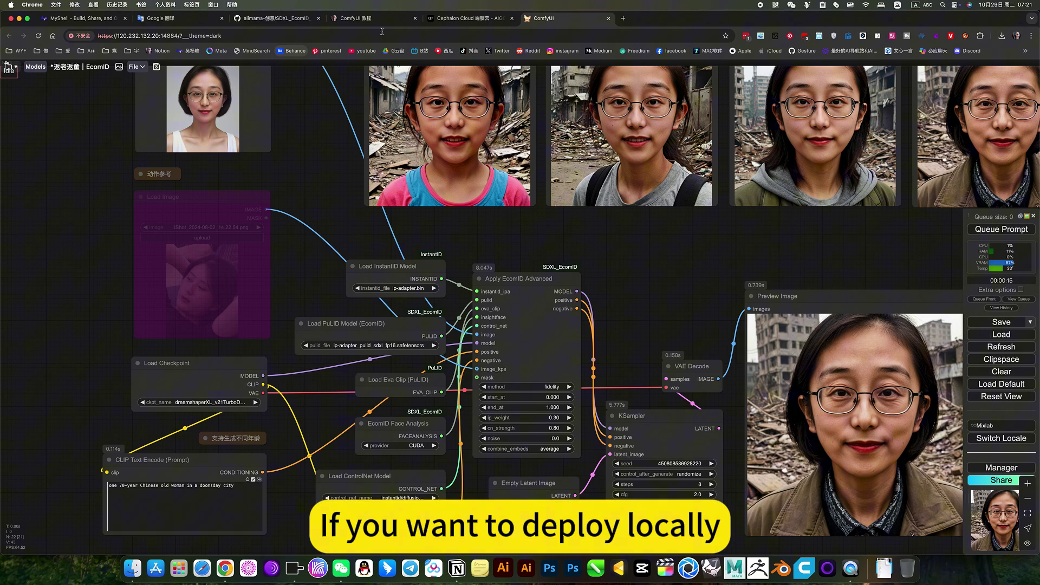
# Step: In the ComfyUI 教程 notes, expand 图像类 and the EcomID item's 下载设置 toggle
pyautogui.click(364, 19)
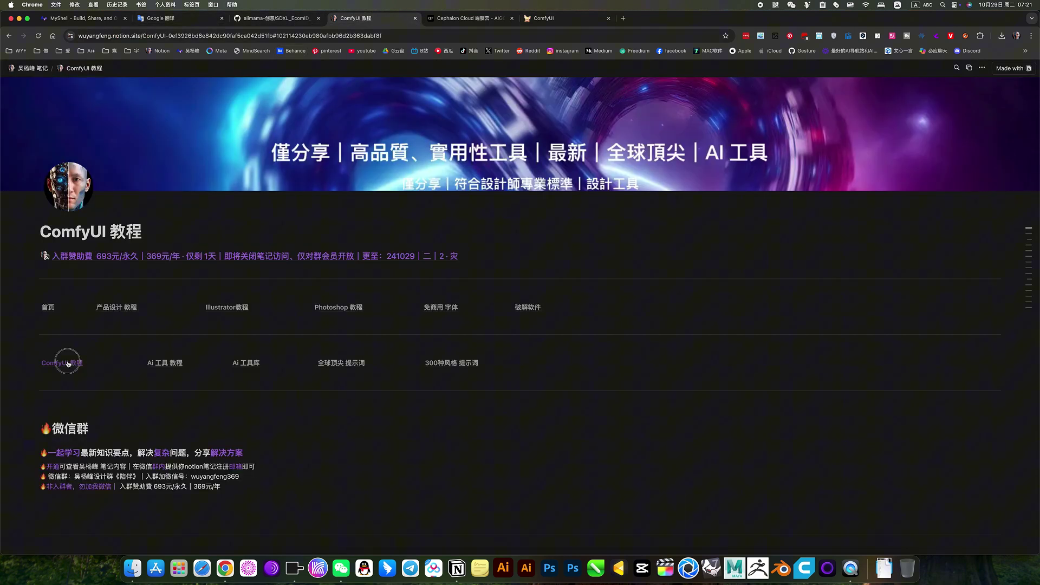
pyautogui.click(69, 363)
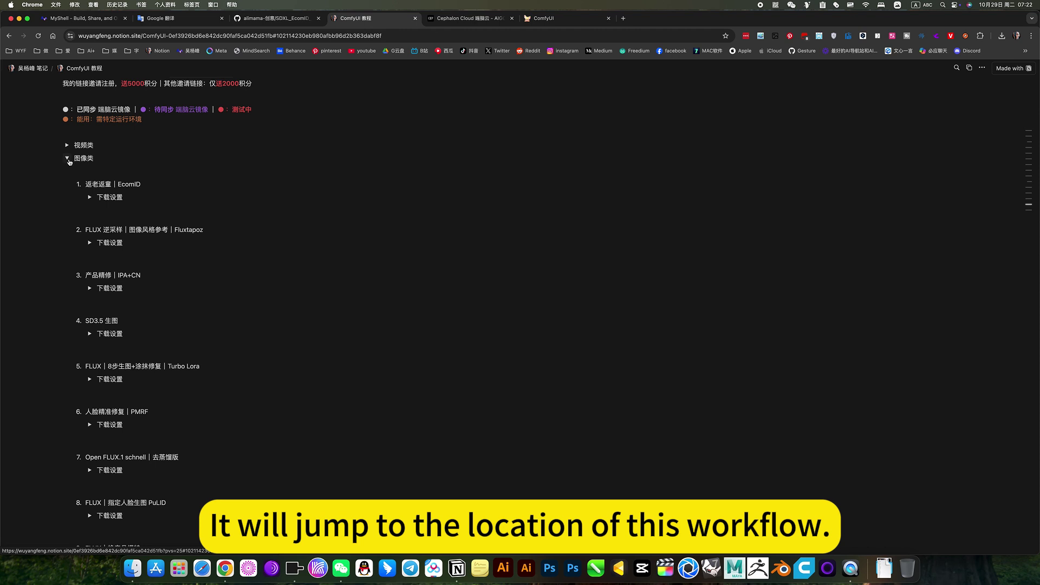
pyautogui.click(66, 158)
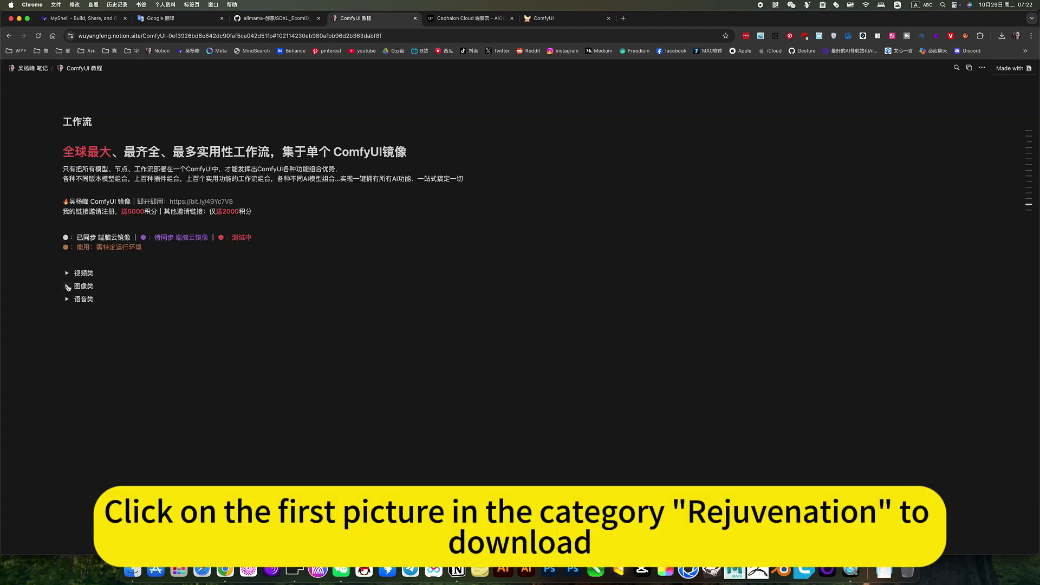
pyautogui.click(67, 286)
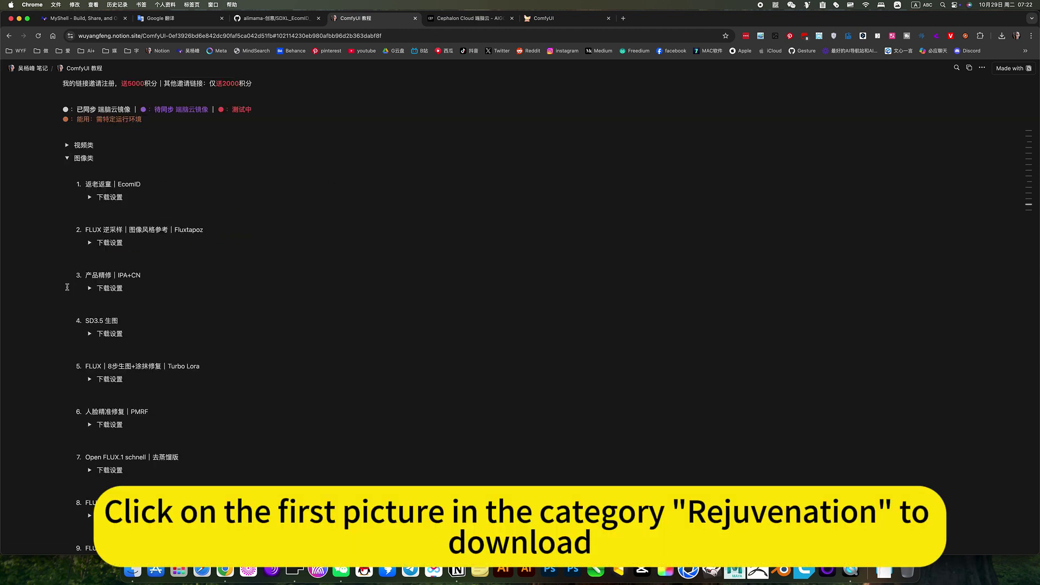
pyautogui.click(90, 197)
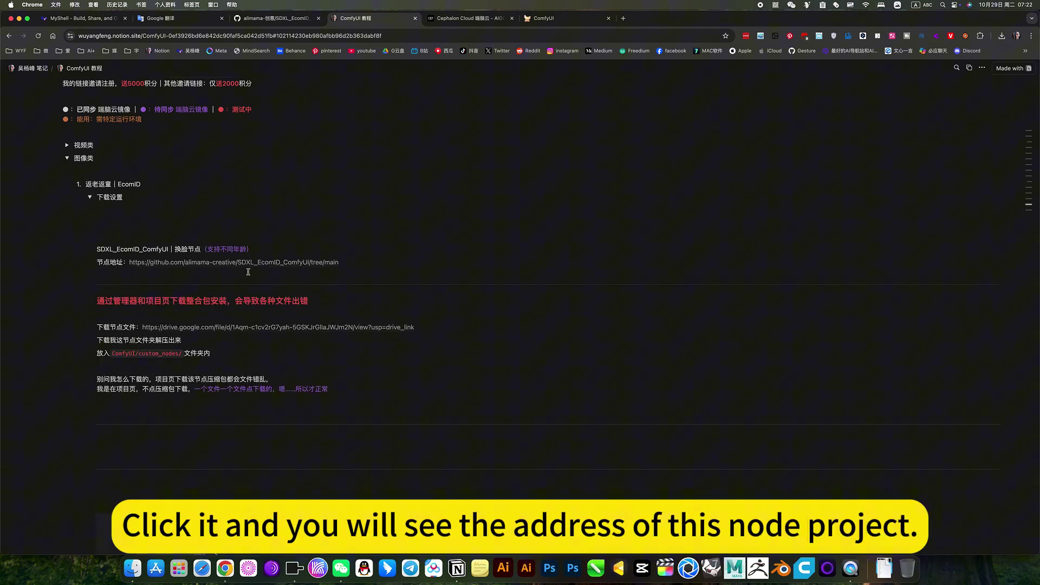
# Step: Scroll through the EcomID download notes, including the ComfyUI/custom_nodes/ install instructions
pyautogui.scroll(-3, 240, 266)
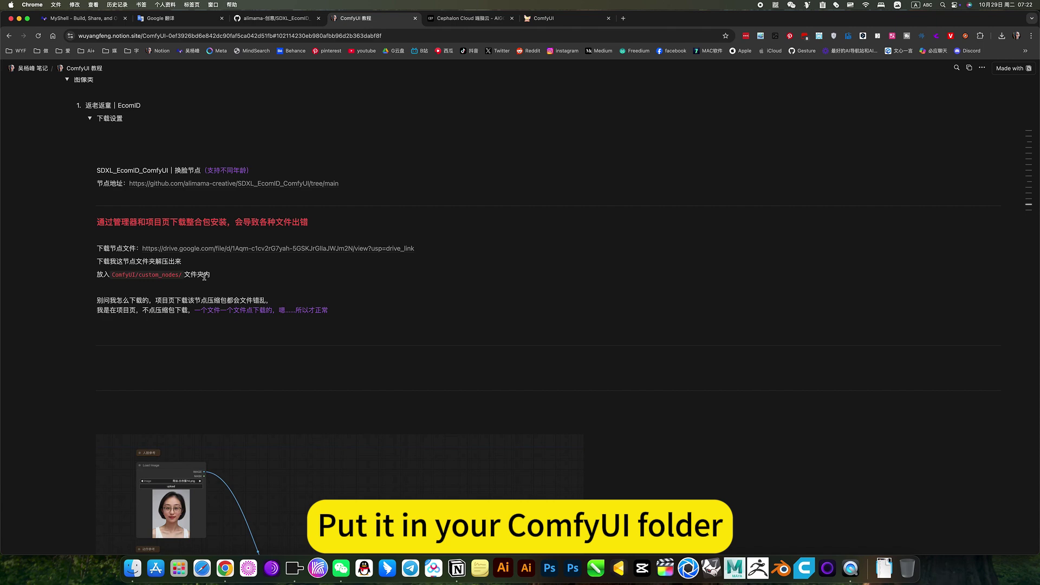
pyautogui.scroll(-10, 226, 291)
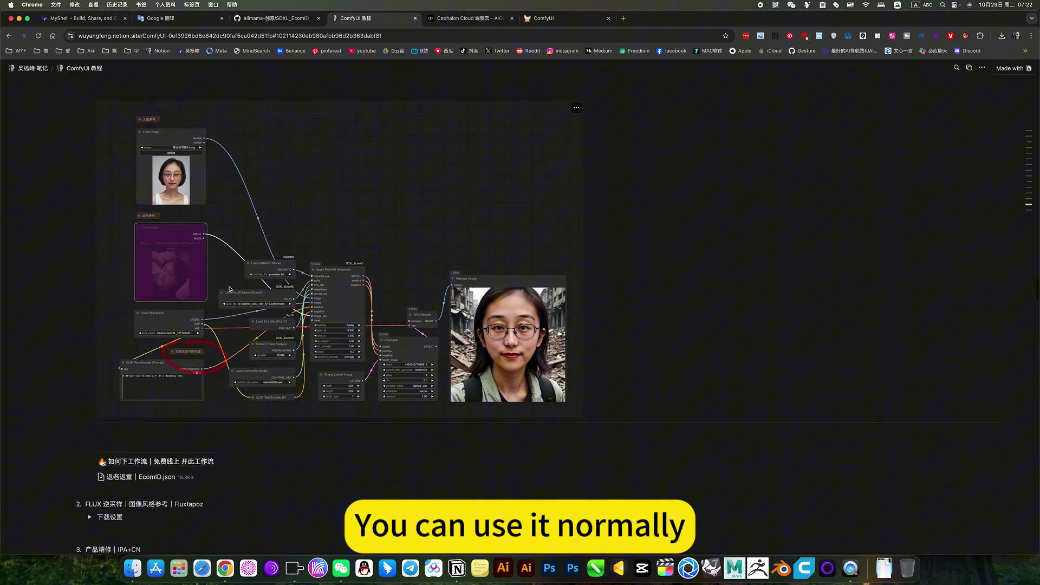
pyautogui.scroll(-4, 247, 287)
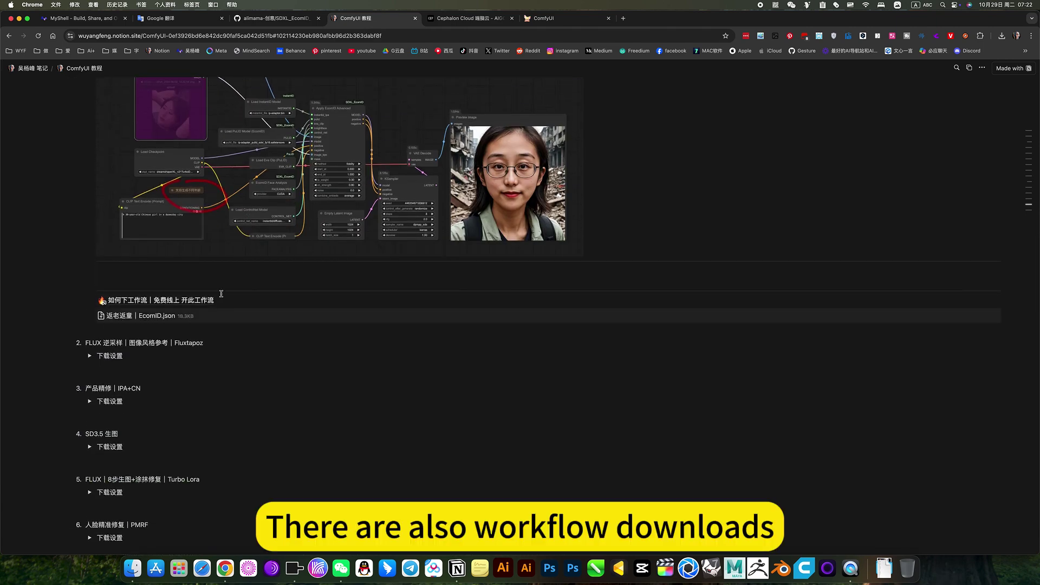
pyautogui.scroll(8, 221, 294)
pyautogui.scroll(6, 245, 212)
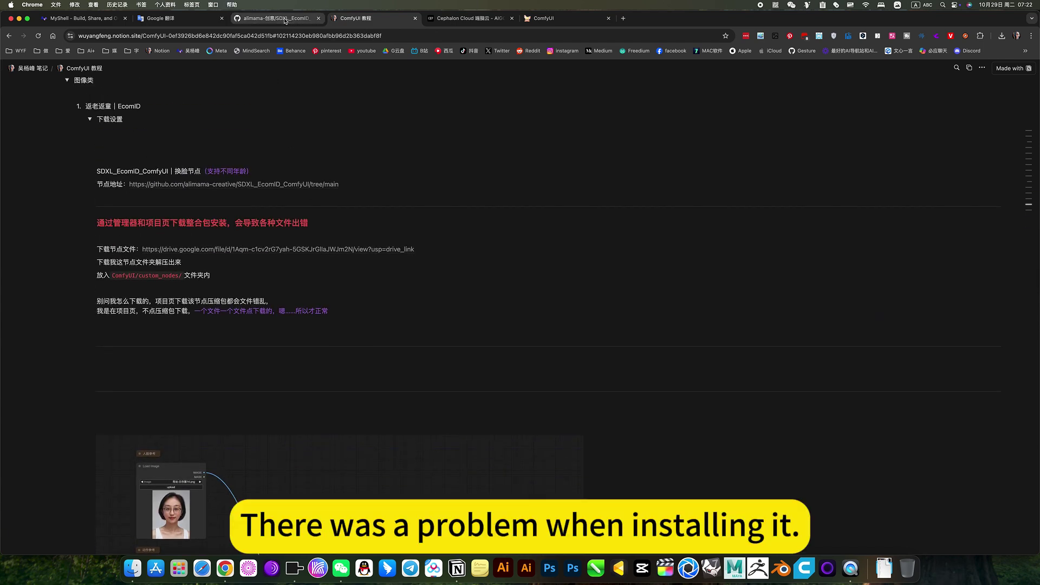
# Step: Glance at the GitHub repo, then open and close the ComfyUI Manager's install options
pyautogui.click(286, 21)
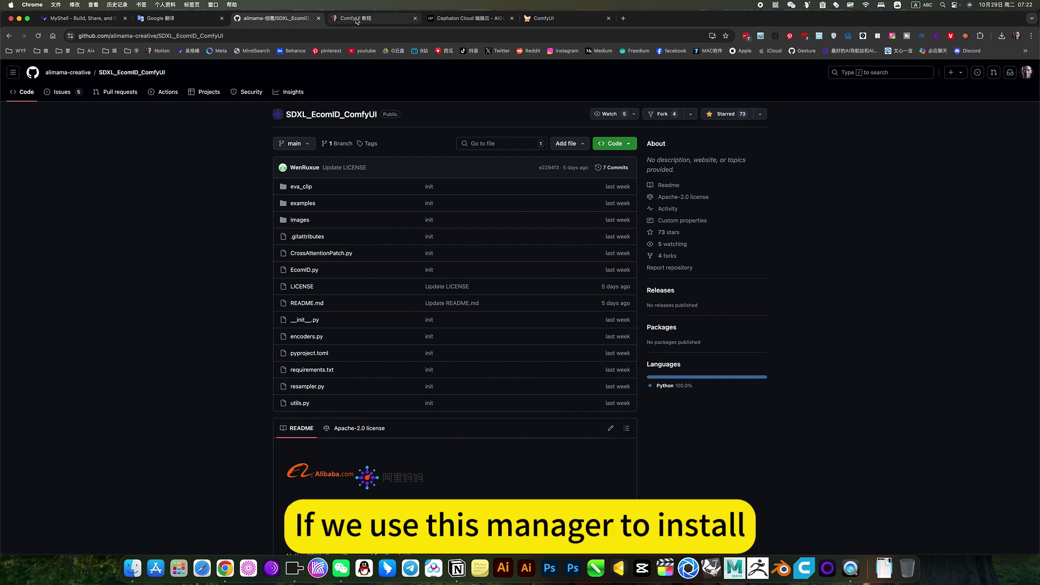
pyautogui.click(561, 17)
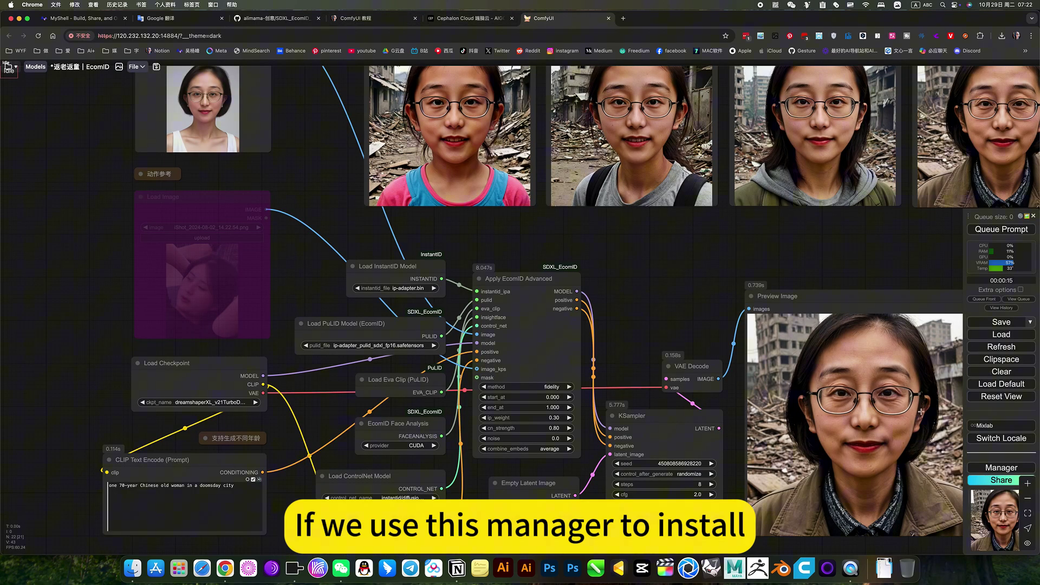
pyautogui.click(987, 467)
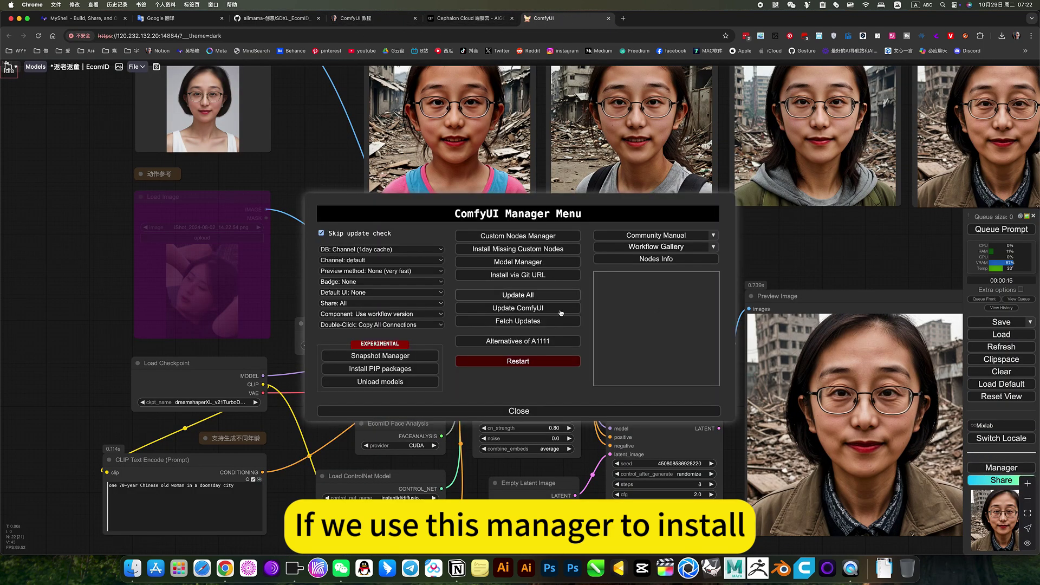
pyautogui.click(562, 409)
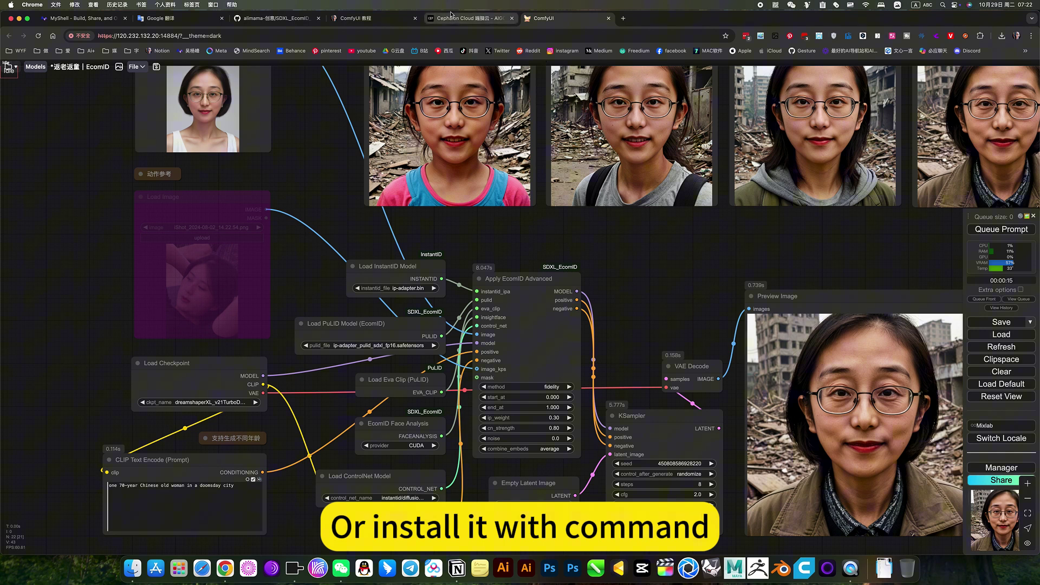
pyautogui.click(301, 18)
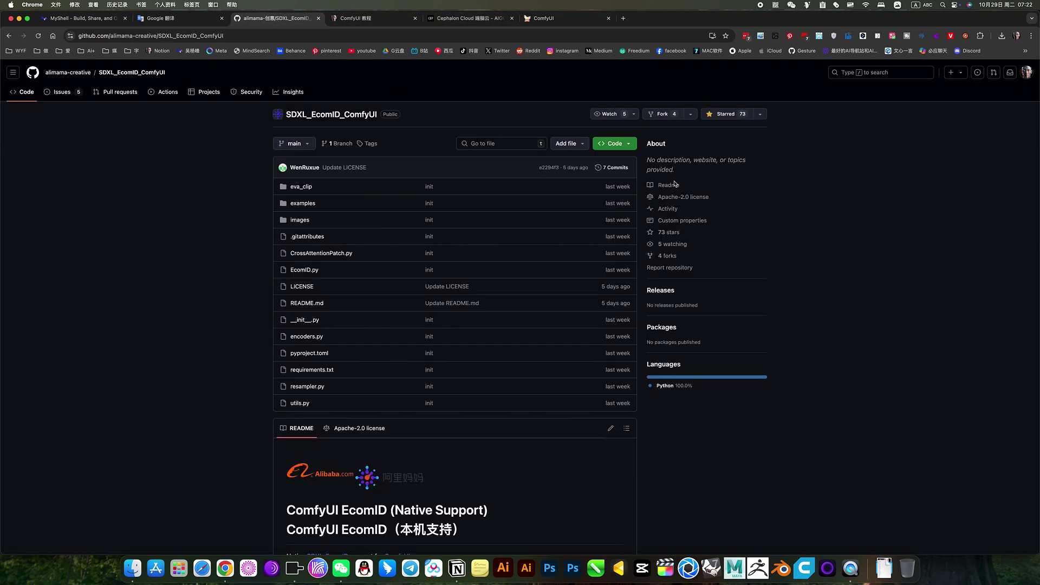
pyautogui.click(598, 146)
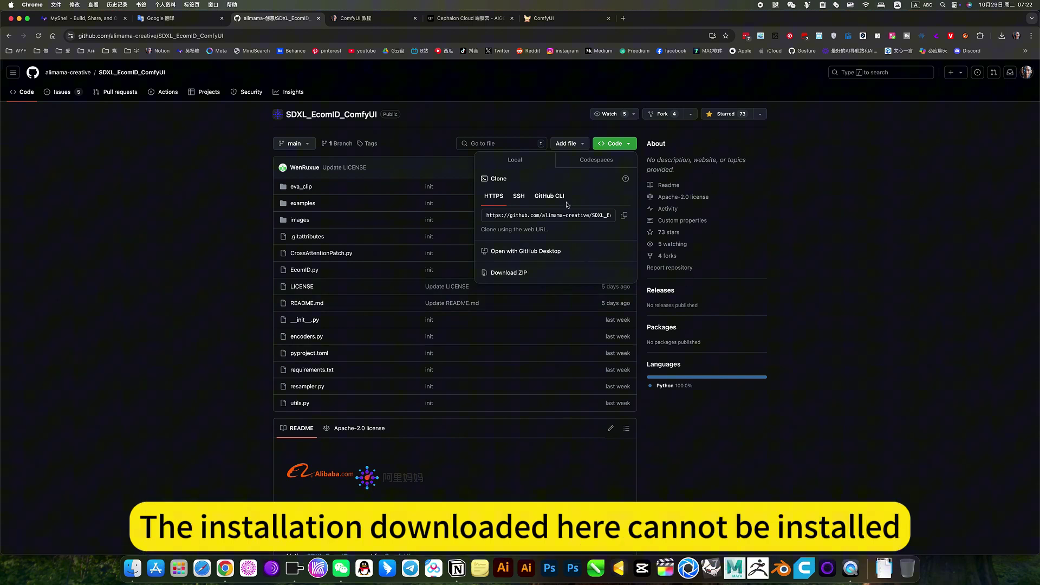
pyautogui.click(836, 282)
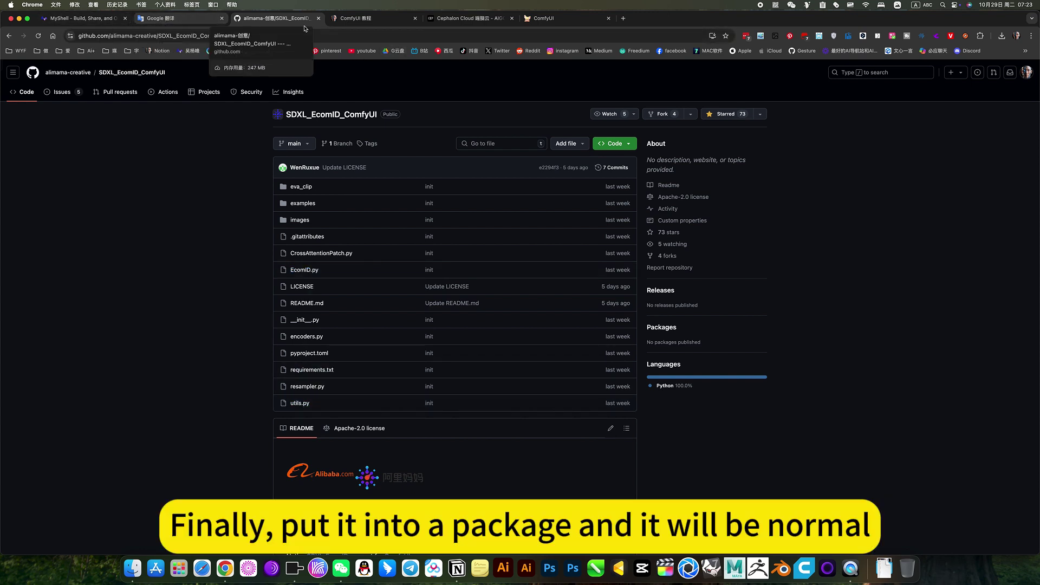
# Step: In the ComfyUI 教程 notes, highlight custom_nodes in the ComfyUI/custom_nodes/ path, then deselect it
pyautogui.click(363, 20)
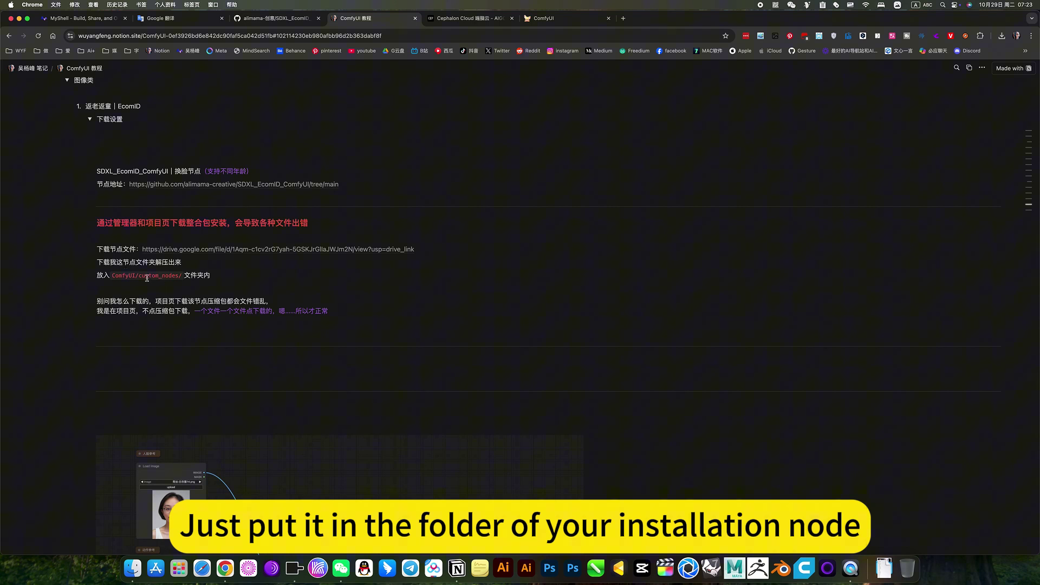
pyautogui.moveTo(138, 278); pyautogui.dragTo(179, 276)
pyautogui.click(198, 275)
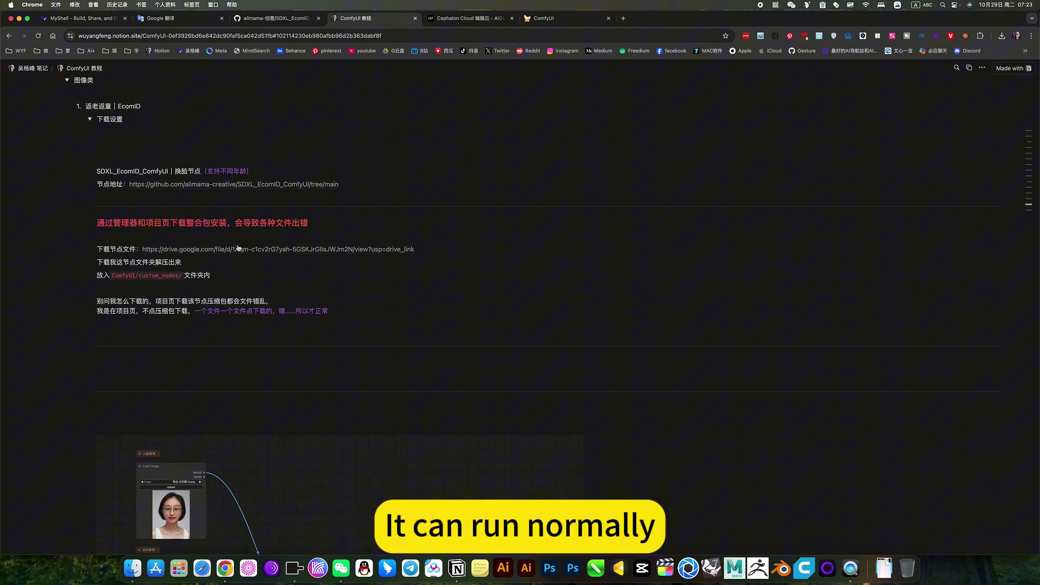
# Step: On the EcomID GitHub repo, view the Code dropdown's clone and ZIP download options, then dismiss it
pyautogui.click(274, 17)
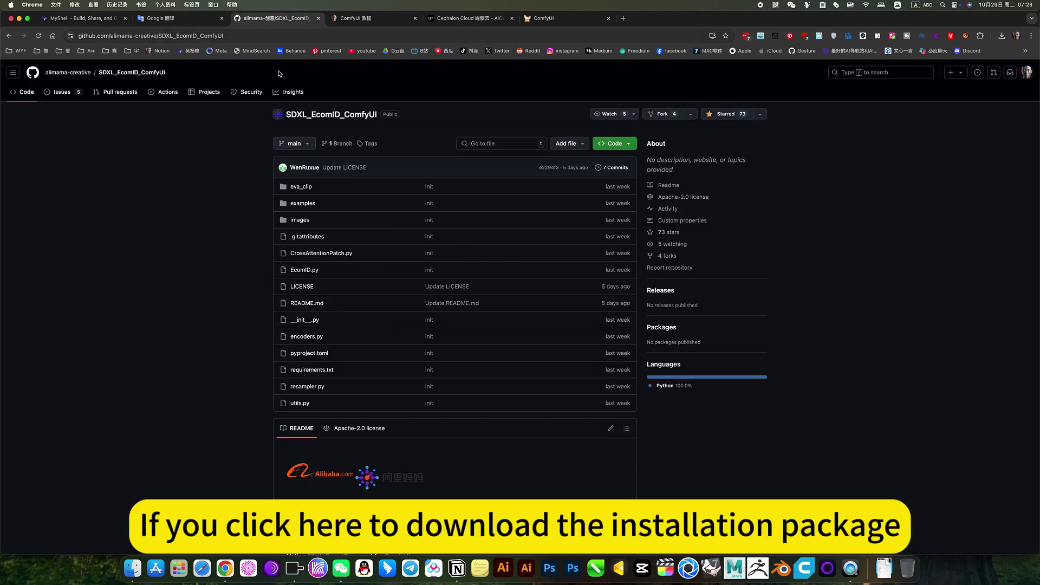
pyautogui.click(615, 143)
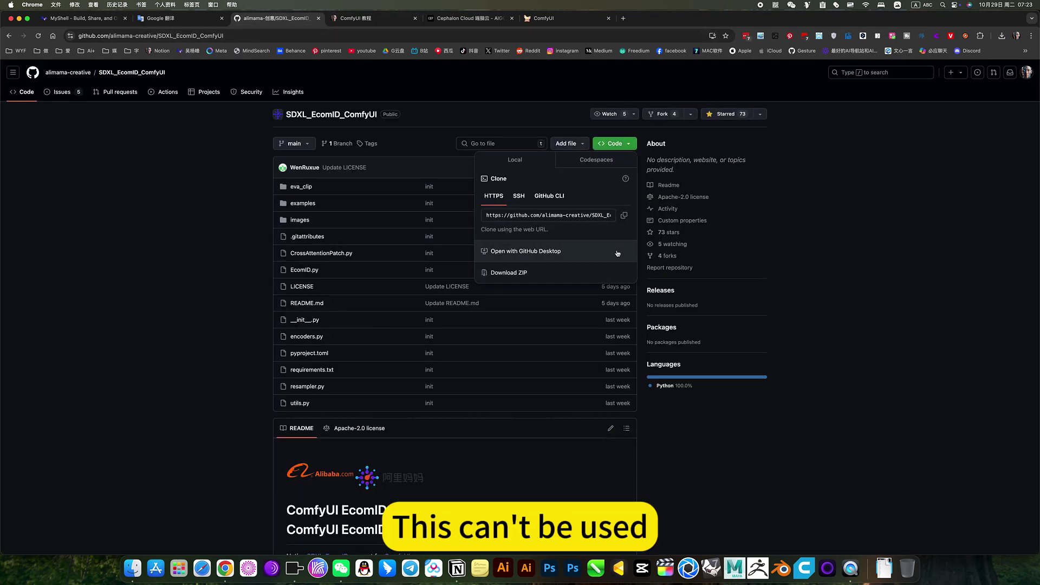
pyautogui.click(826, 276)
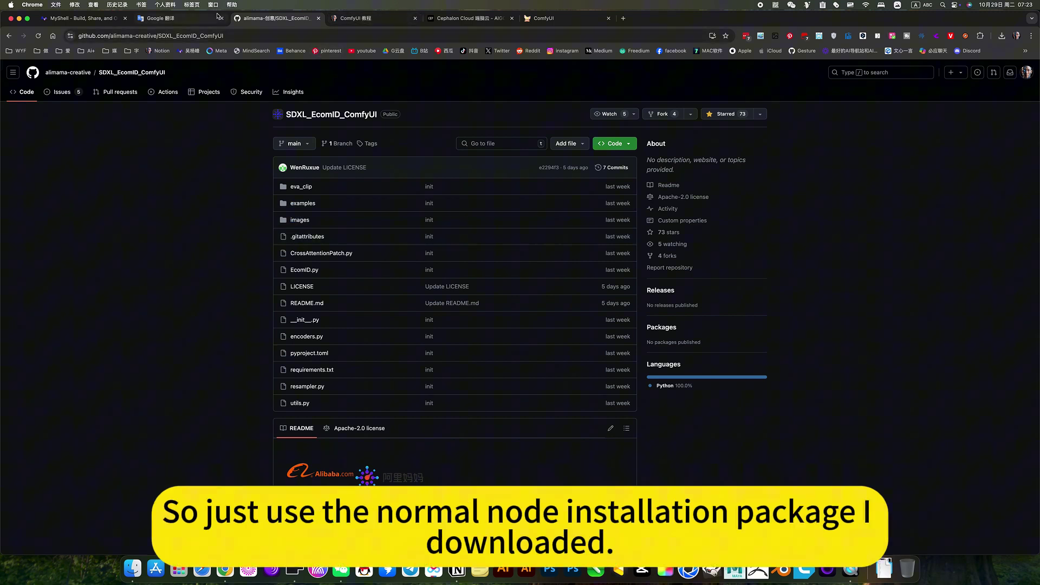
# Step: Check the Notion notes, then return to the ComfyUI EcomID canvas and pan it slightly
pyautogui.click(331, 21)
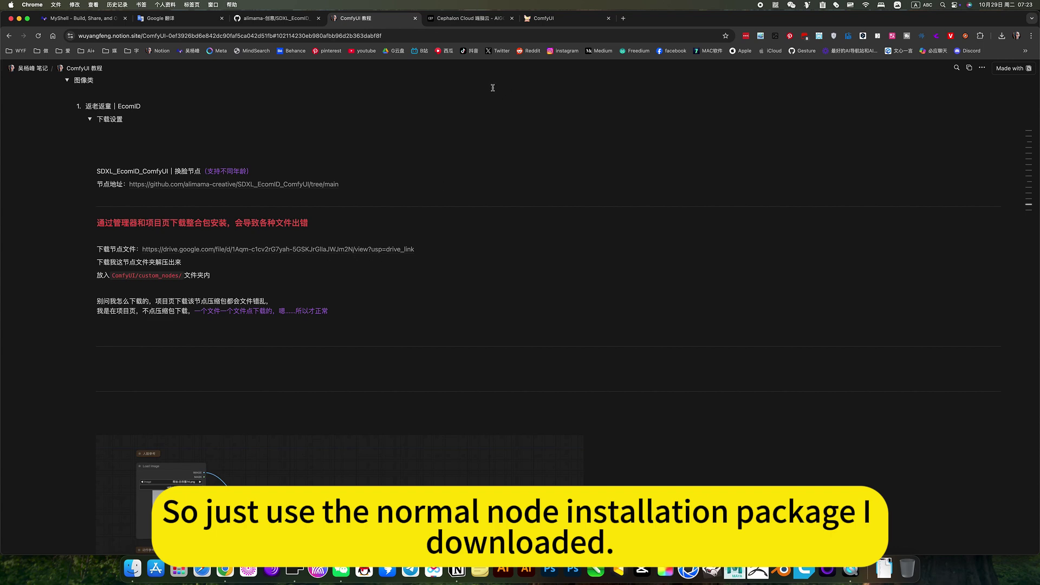
pyautogui.click(564, 19)
pyautogui.moveTo(654, 280); pyautogui.dragTo(615, 261)
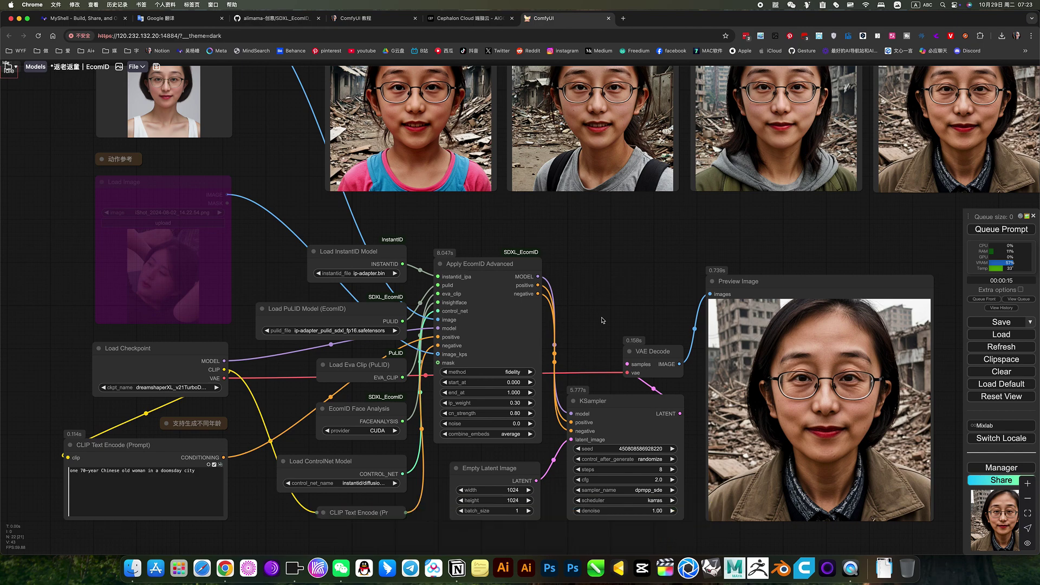
pyautogui.moveTo(573, 339); pyautogui.dragTo(475, 389)
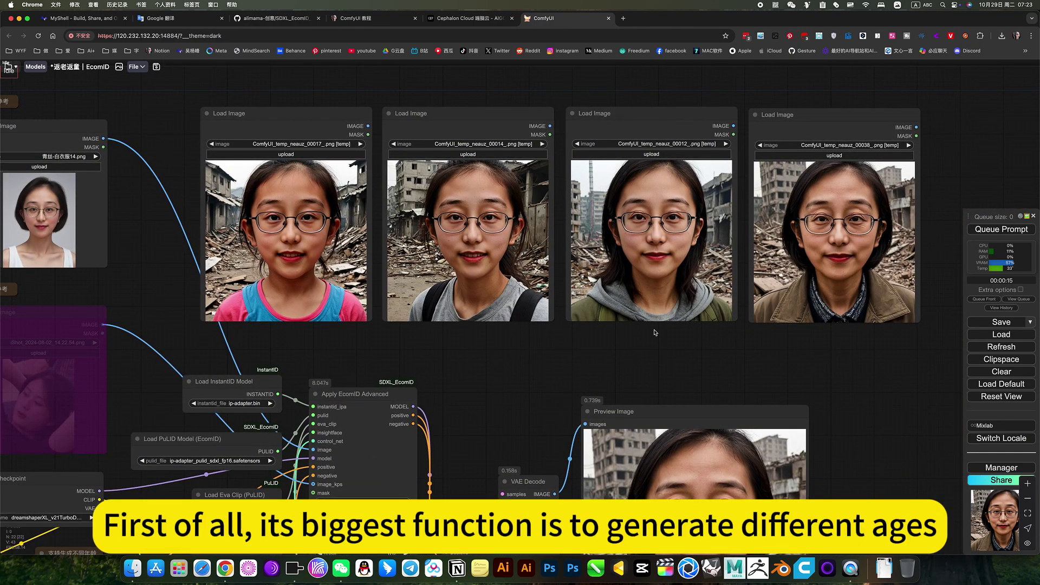
pyautogui.moveTo(519, 368); pyautogui.dragTo(789, 166)
pyautogui.scroll(7, 133, 401)
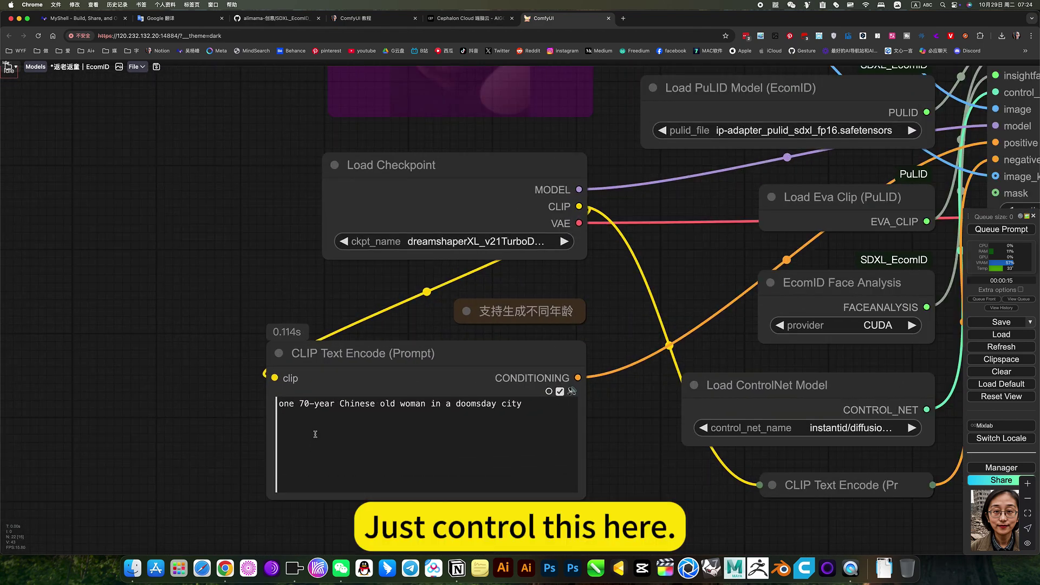
pyautogui.scroll(9, 176, 398)
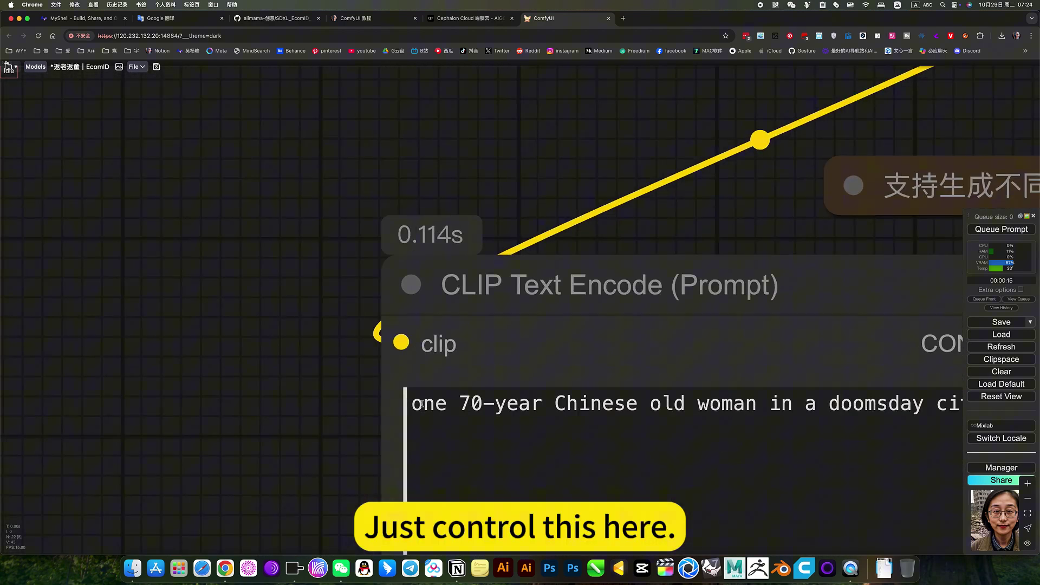
pyautogui.doubleClick(471, 403)
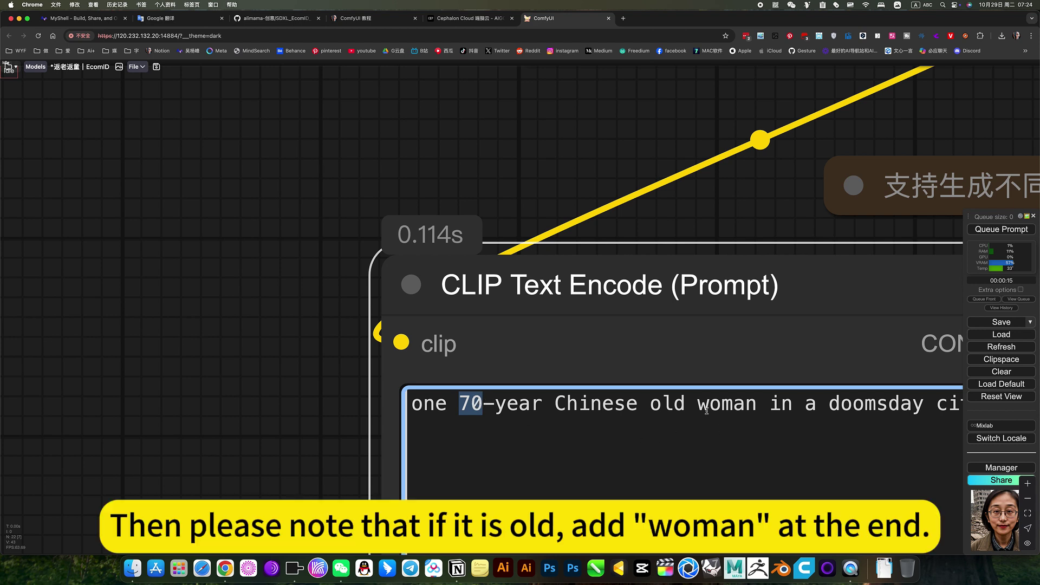
pyautogui.moveTo(645, 406); pyautogui.dragTo(757, 406)
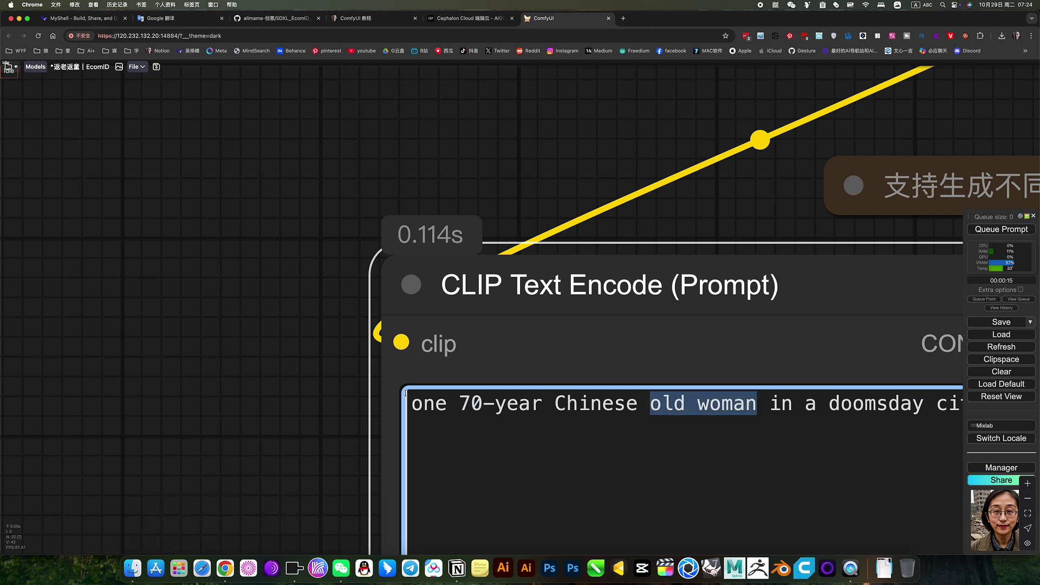
pyautogui.click(712, 405)
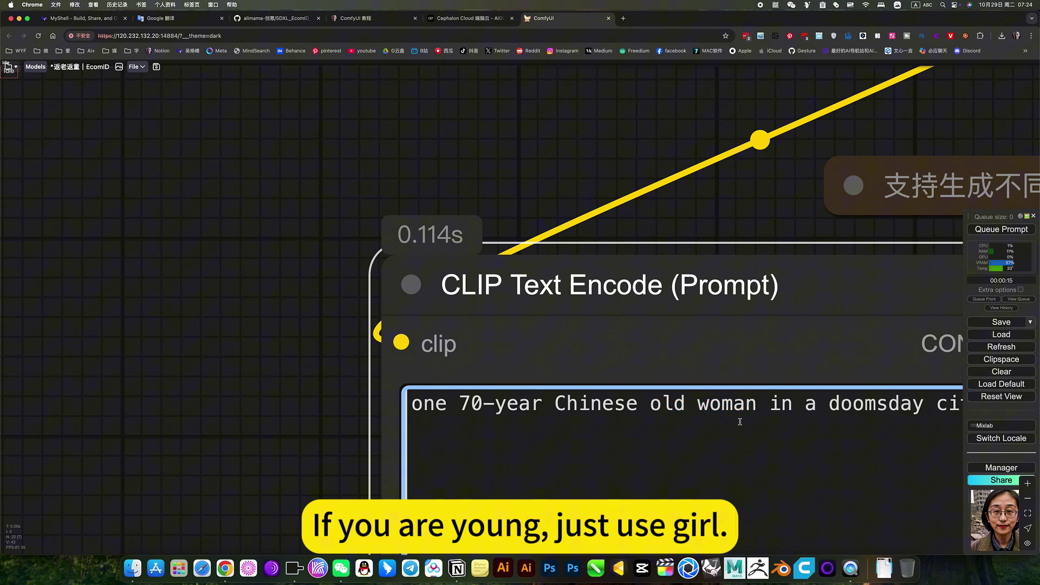
pyautogui.scroll(-5, 534, 244)
# Step: Inspect the checkpoint, Apply EcomID Advanced, ControlNet loader and prompt nodes on the canvas
pyautogui.scroll(-5, 534, 245)
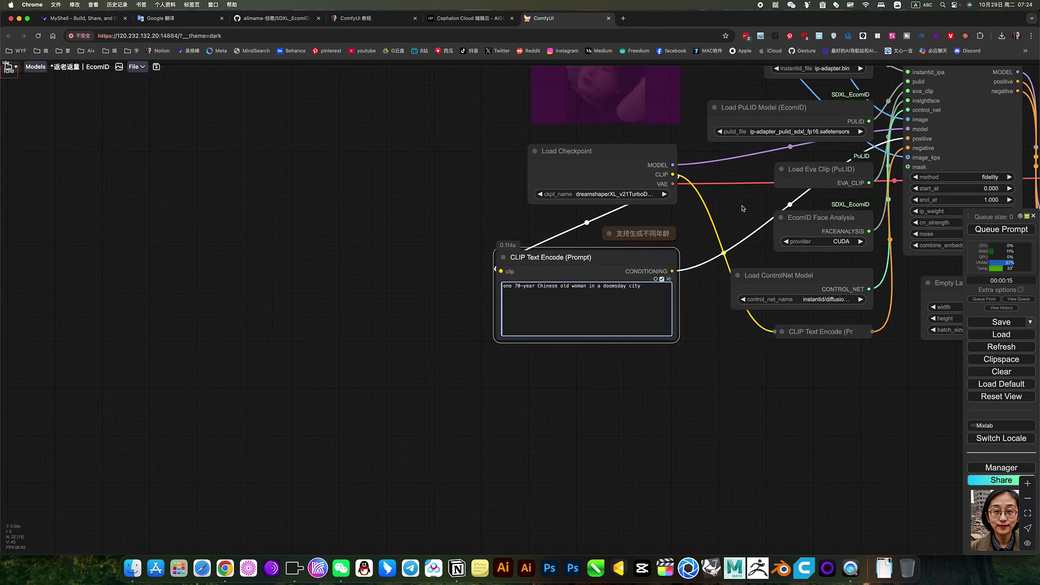
pyautogui.scroll(5, 385, 224)
pyautogui.scroll(3, 386, 223)
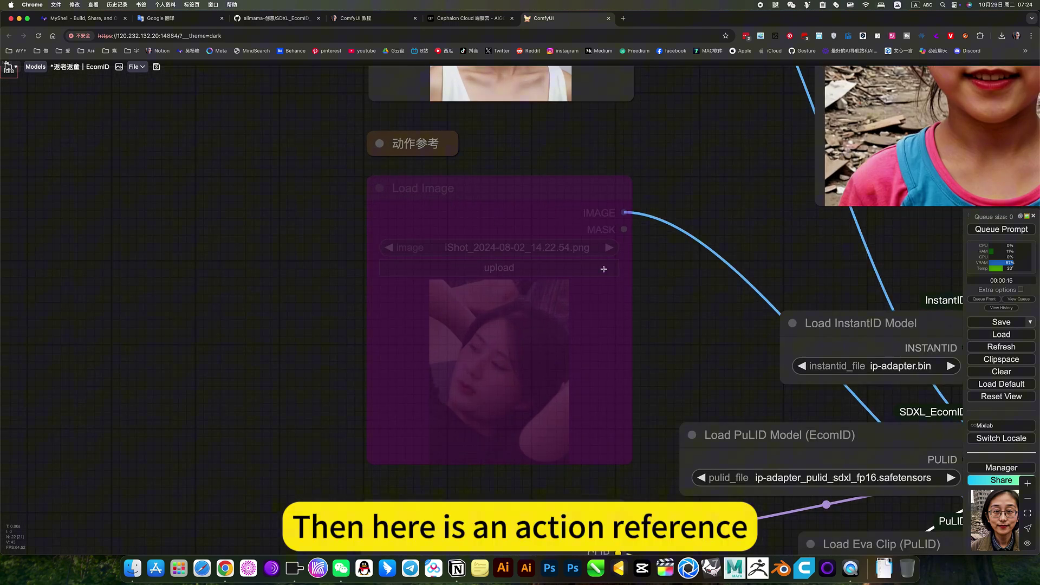
pyautogui.moveTo(842, 488); pyautogui.dragTo(626, 293)
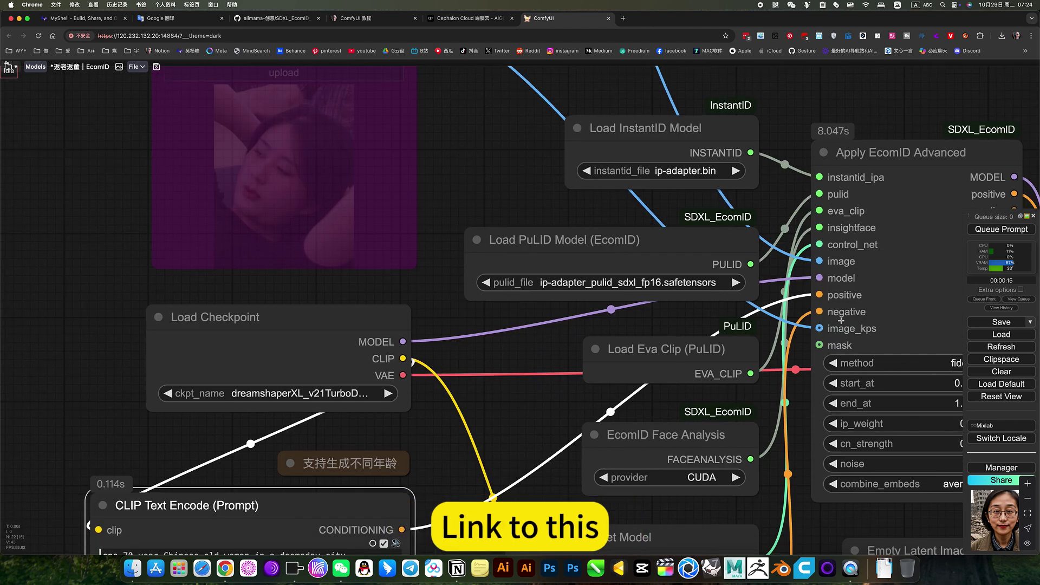
pyautogui.moveTo(525, 415); pyautogui.dragTo(548, 375)
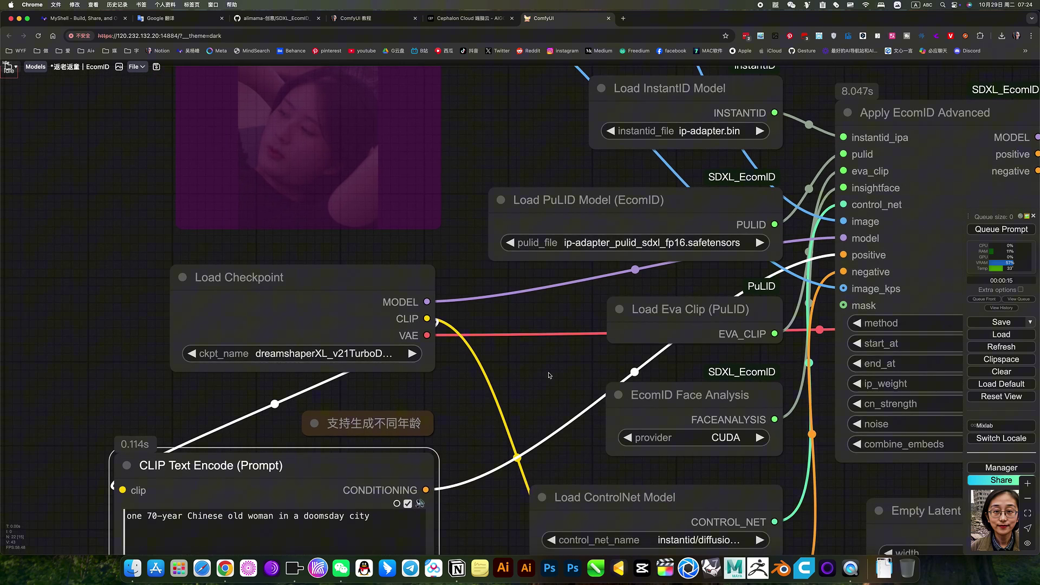
# Step: Inspect the sampler, decode and preview nodes, then bring up the EcomID README Show Cases
pyautogui.scroll(15, 274, 380)
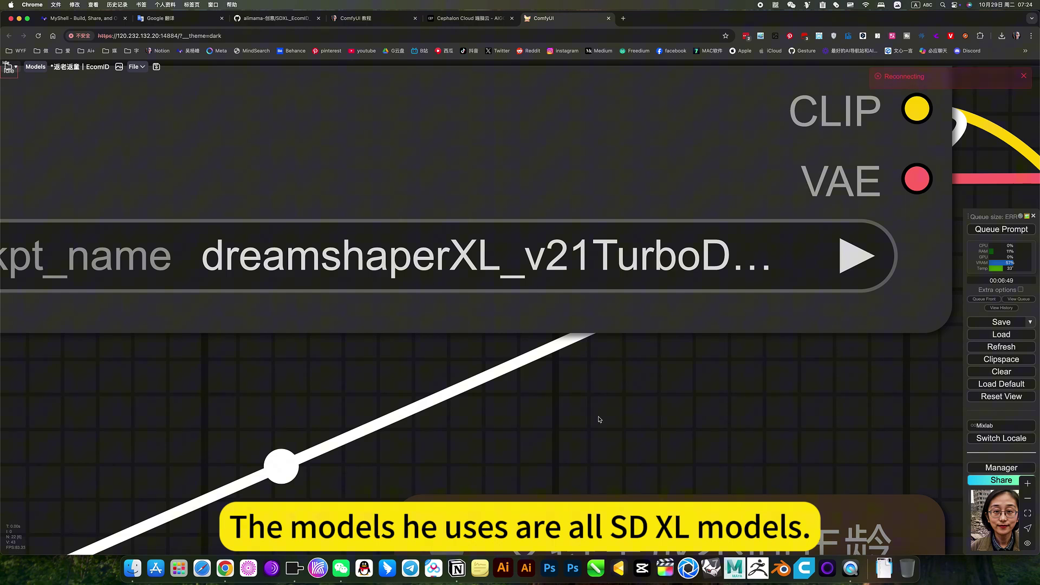
pyautogui.scroll(-12, 599, 420)
pyautogui.scroll(-4, 598, 420)
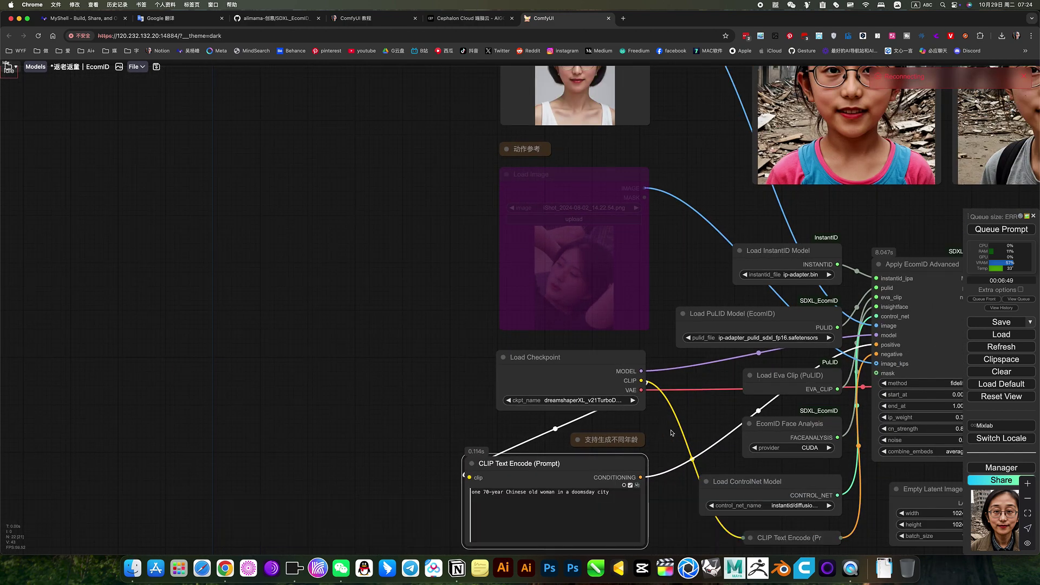
pyautogui.moveTo(706, 434); pyautogui.dragTo(425, 373)
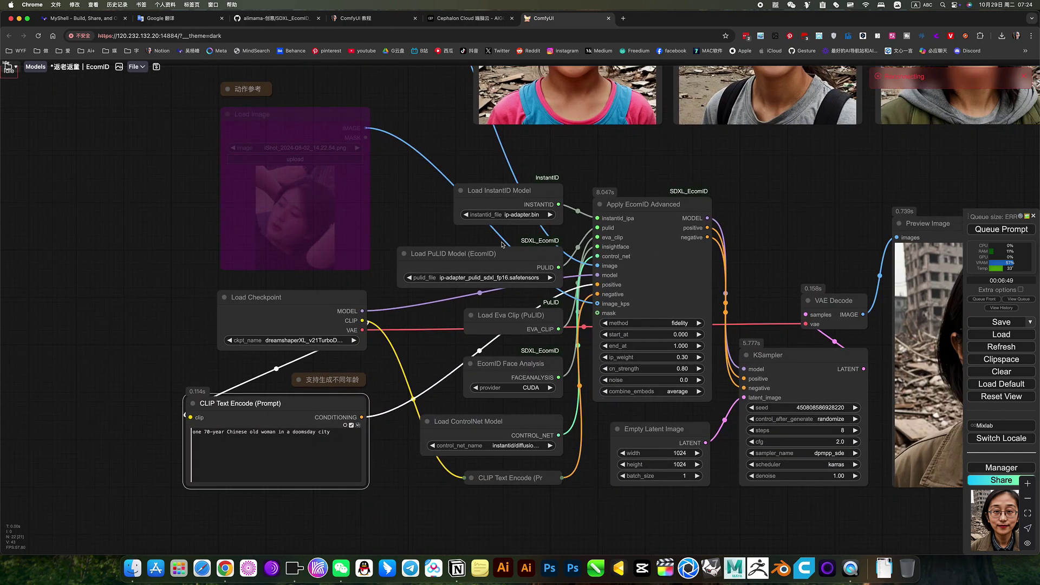
pyautogui.scroll(6, 503, 249)
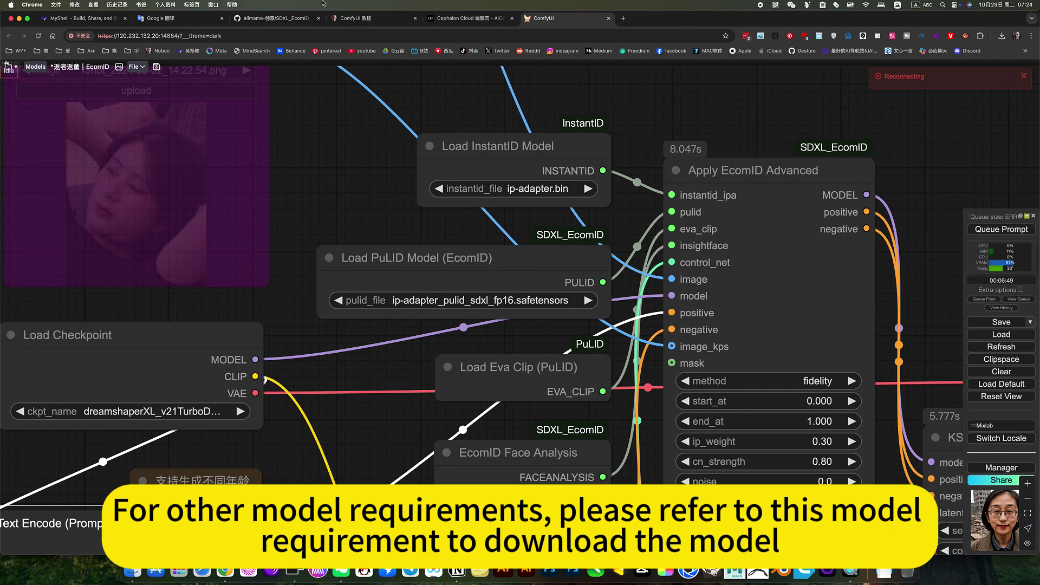
pyautogui.click(268, 20)
# Step: Compare the README's Models list against the ComfyUI workflow, then bring up the ComfyUI 教程 notes
pyautogui.scroll(-20, 414, 420)
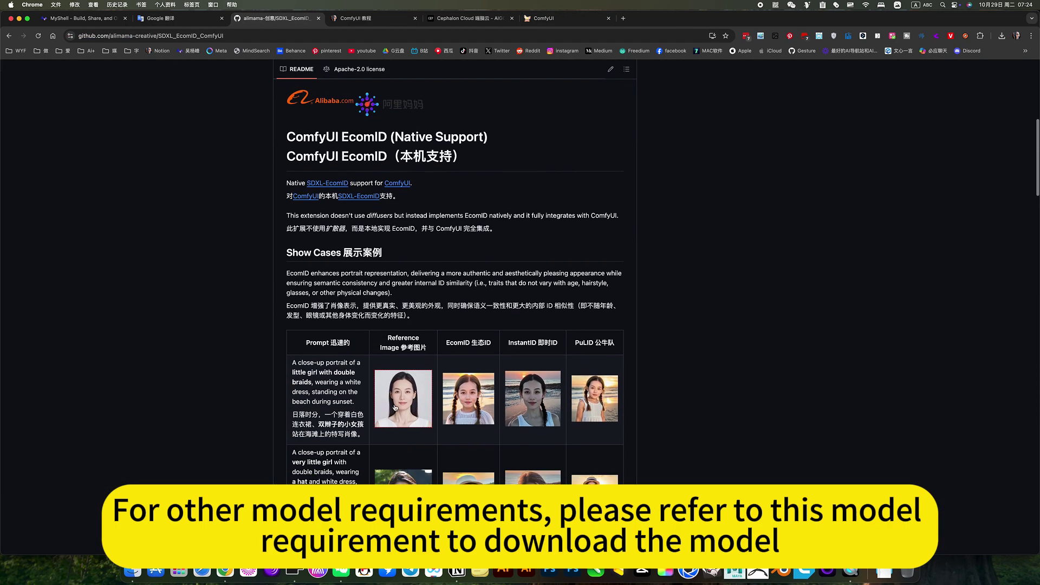
pyautogui.scroll(5, 392, 403)
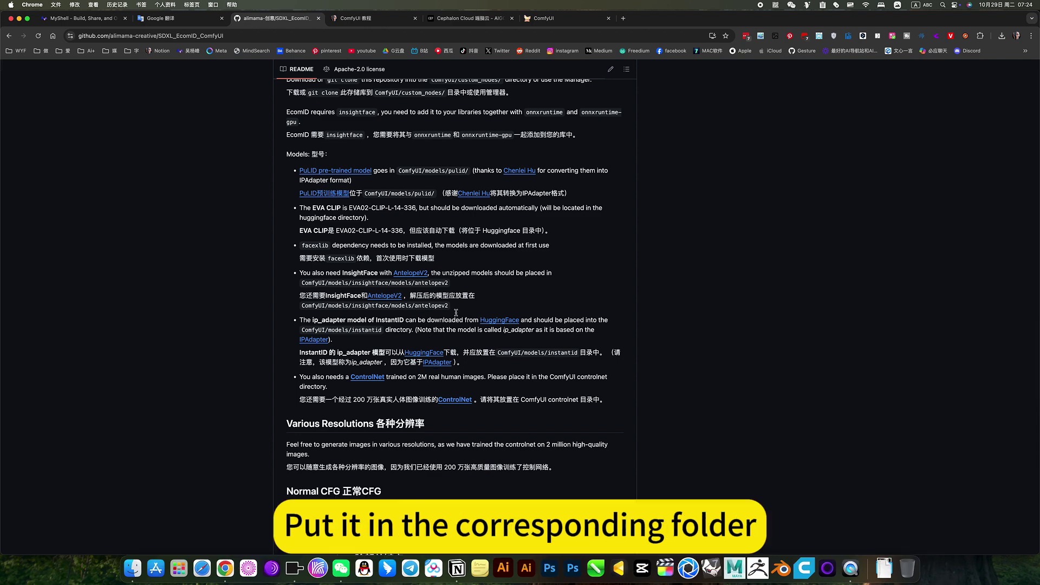
pyautogui.click(544, 20)
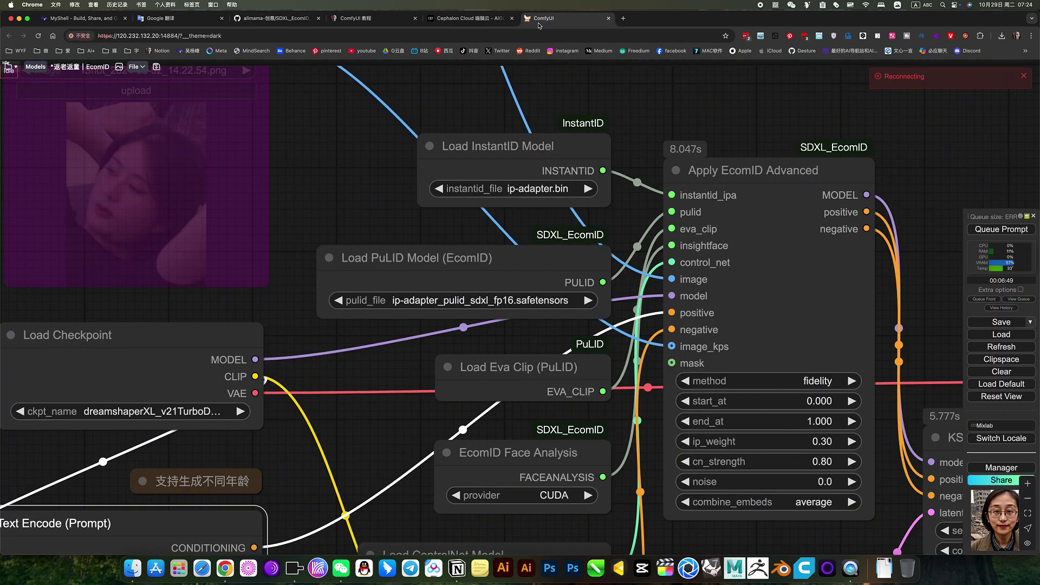
pyautogui.click(275, 24)
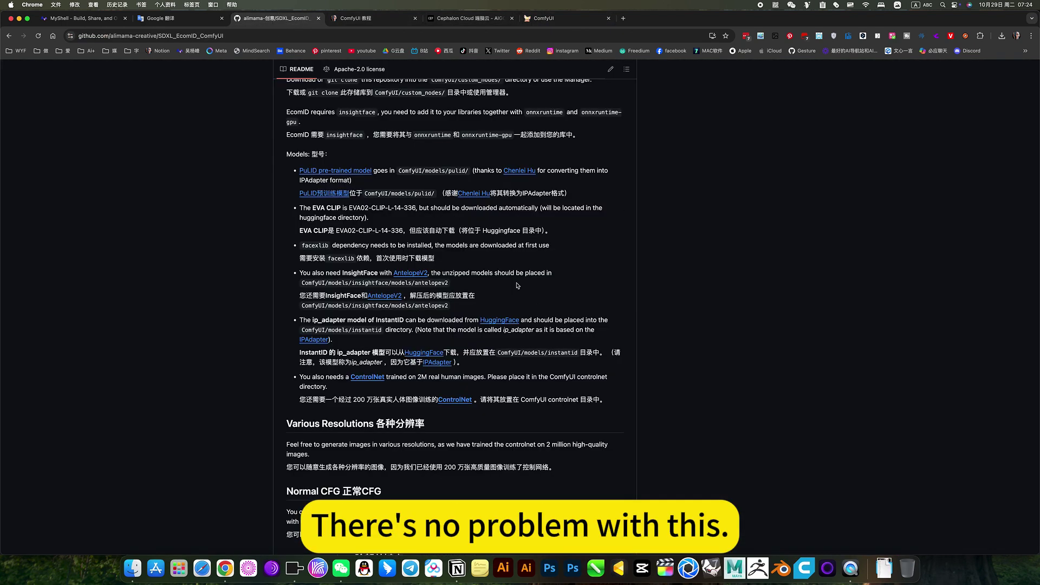
pyautogui.click(550, 19)
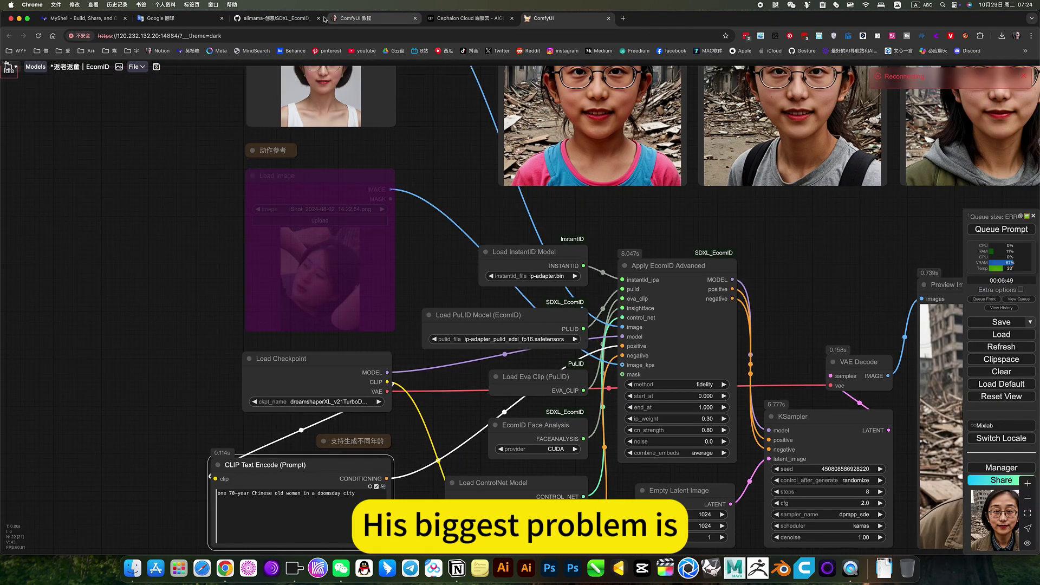
pyautogui.click(279, 21)
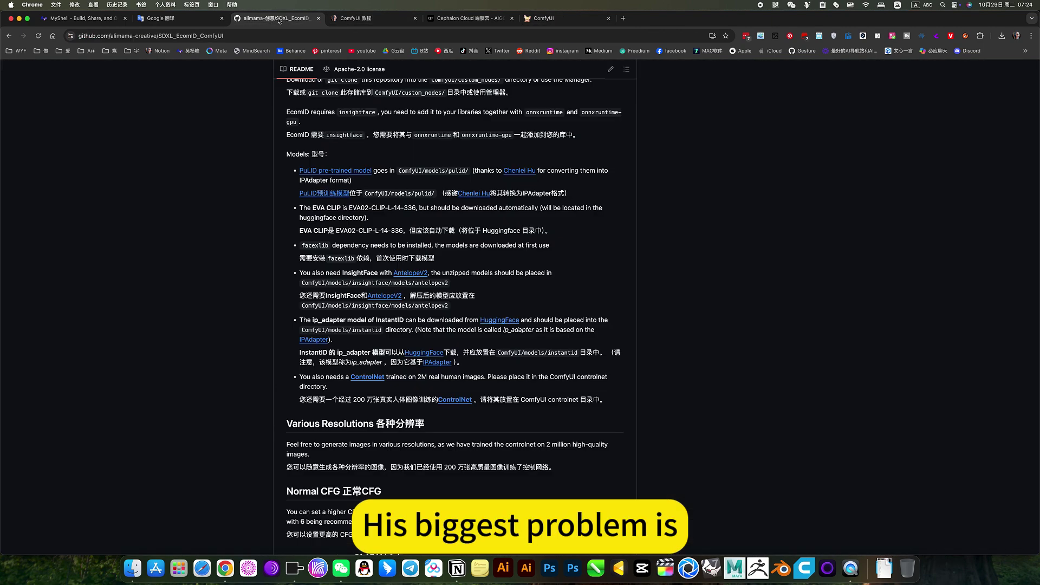
pyautogui.scroll(20, 732, 347)
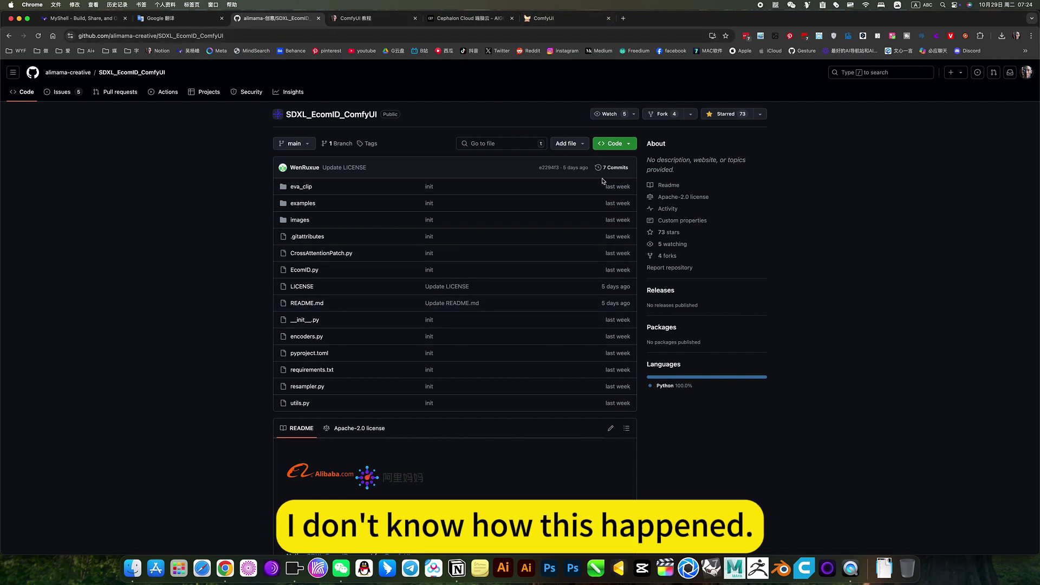
pyautogui.click(368, 18)
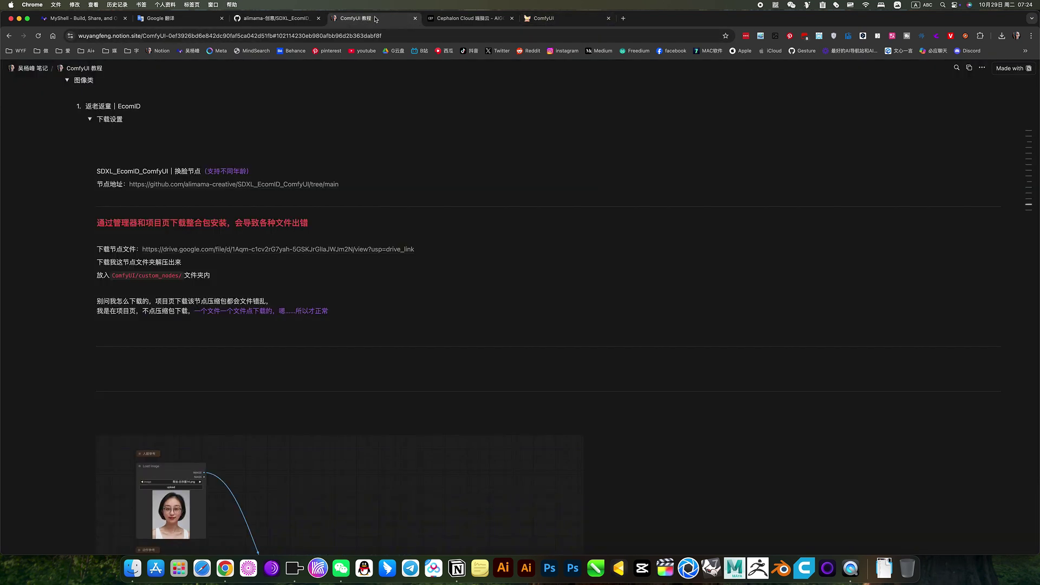
# Step: Return to the EcomID workflow and highlight the Apply EcomID Advanced node's links
pyautogui.click(547, 18)
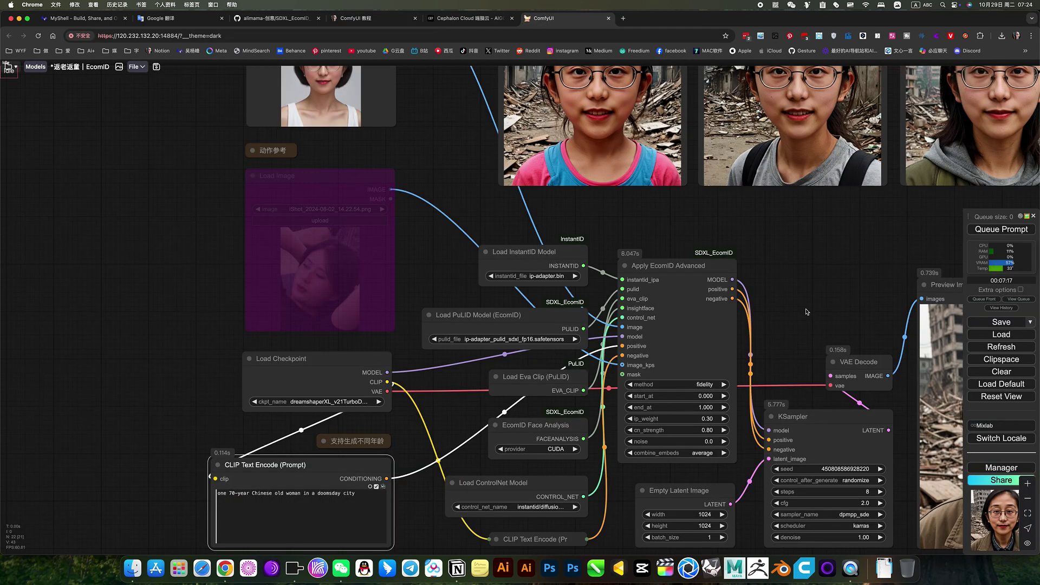
pyautogui.scroll(-5, 807, 312)
pyautogui.hscroll(5, 807, 312)
pyautogui.scroll(2, 646, 412)
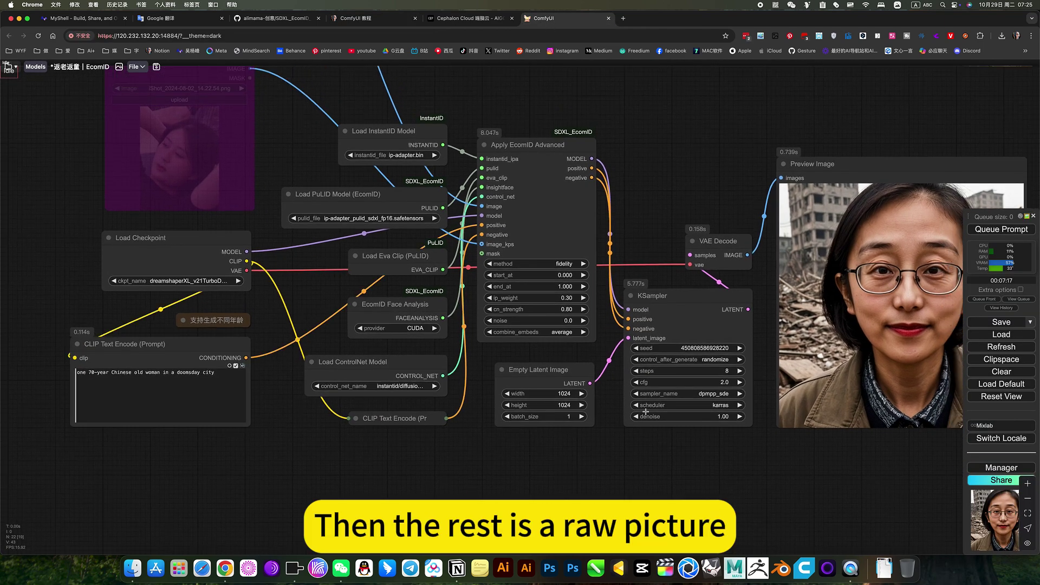
pyautogui.scroll(5, 676, 452)
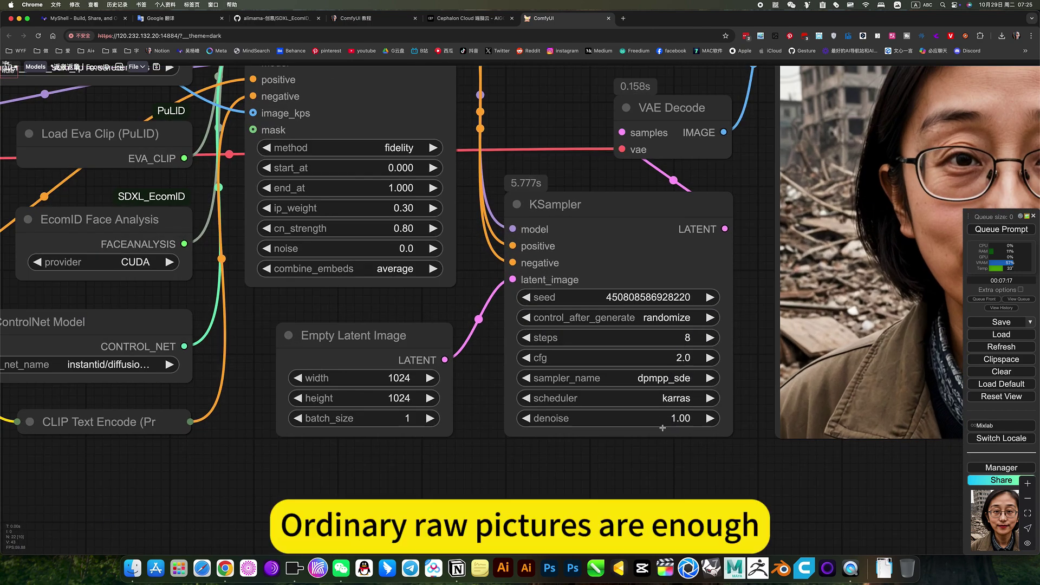
pyautogui.scroll(-5, 532, 100)
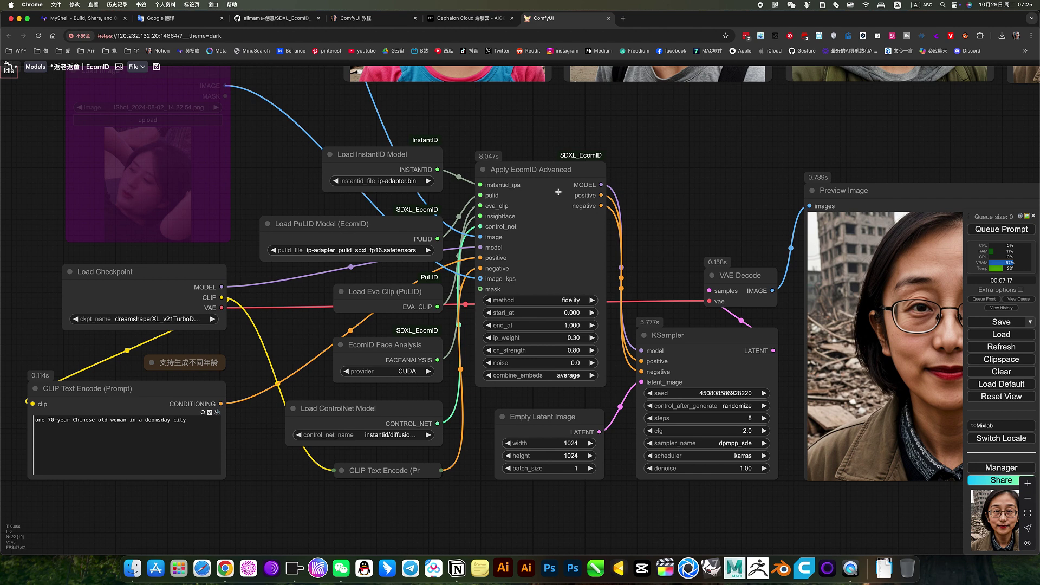
pyautogui.click(558, 192)
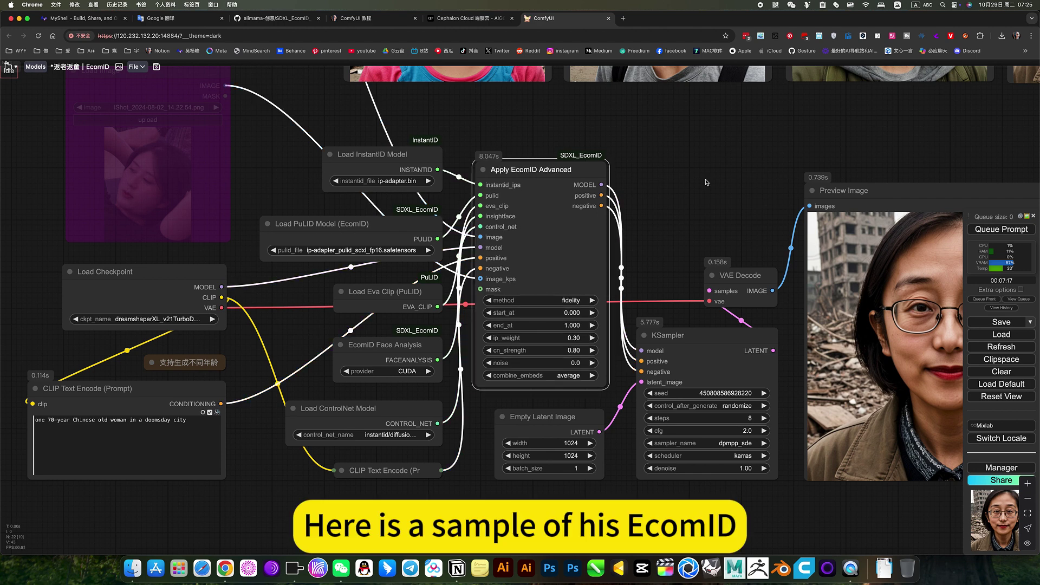
# Step: Inspect the Load InstantID Model loader, then shift the view toward the Load Image reference nodes
pyautogui.scroll(5, 554, 149)
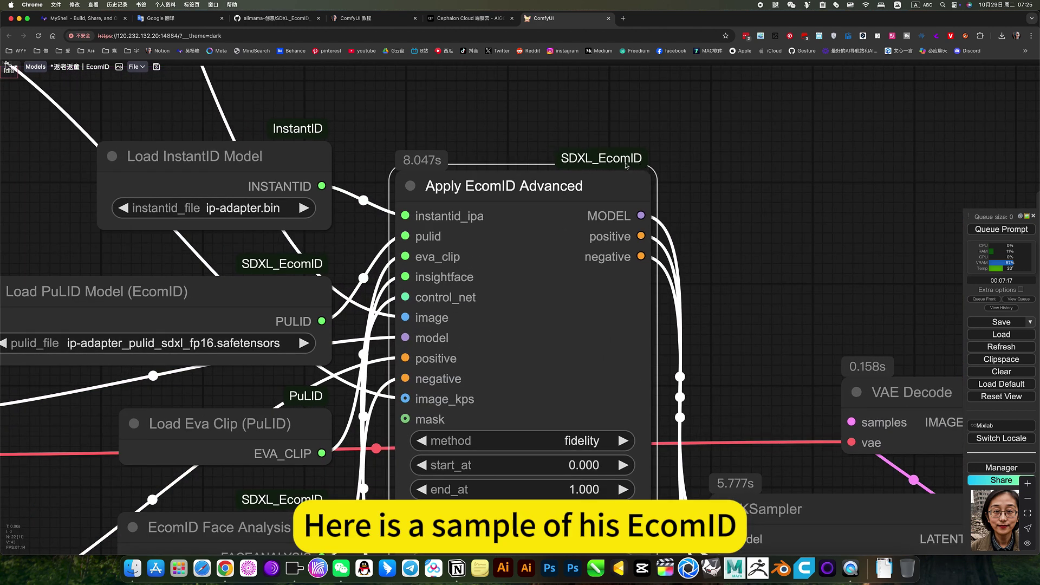
pyautogui.hscroll(-5, 749, 247)
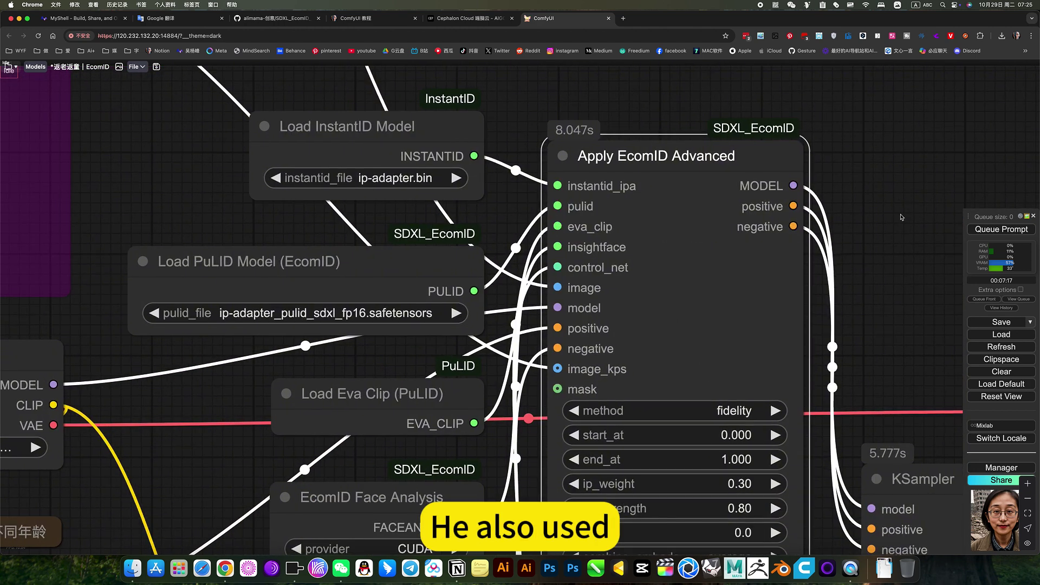
pyautogui.click(443, 125)
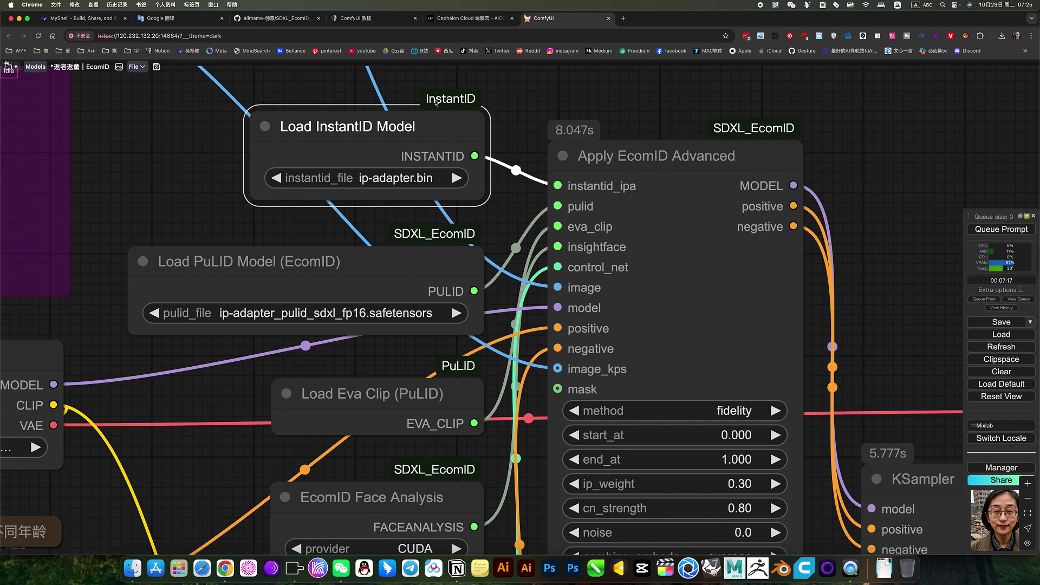
pyautogui.scroll(1, 467, 100)
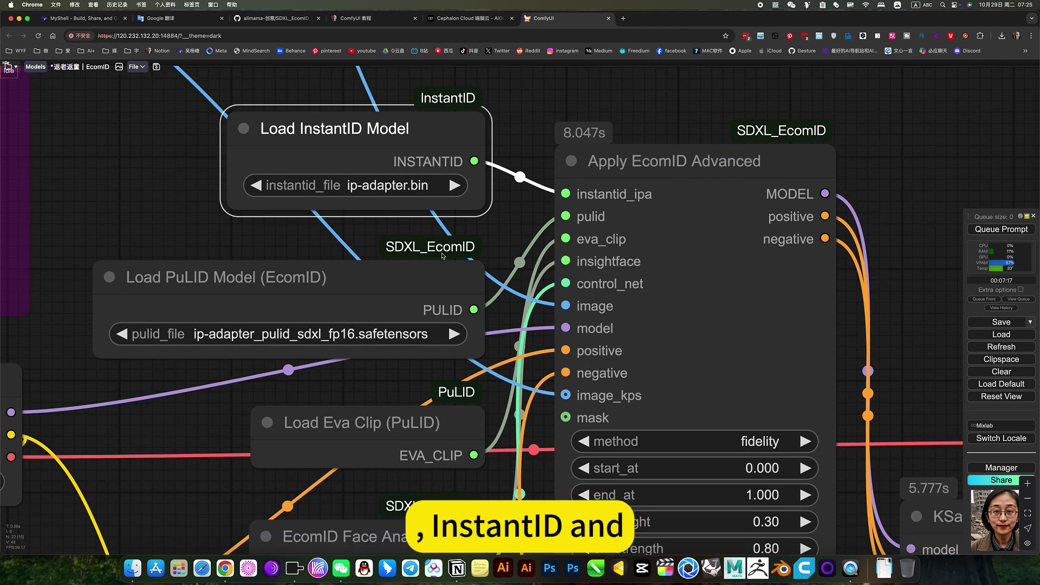
pyautogui.scroll(-5, 488, 314)
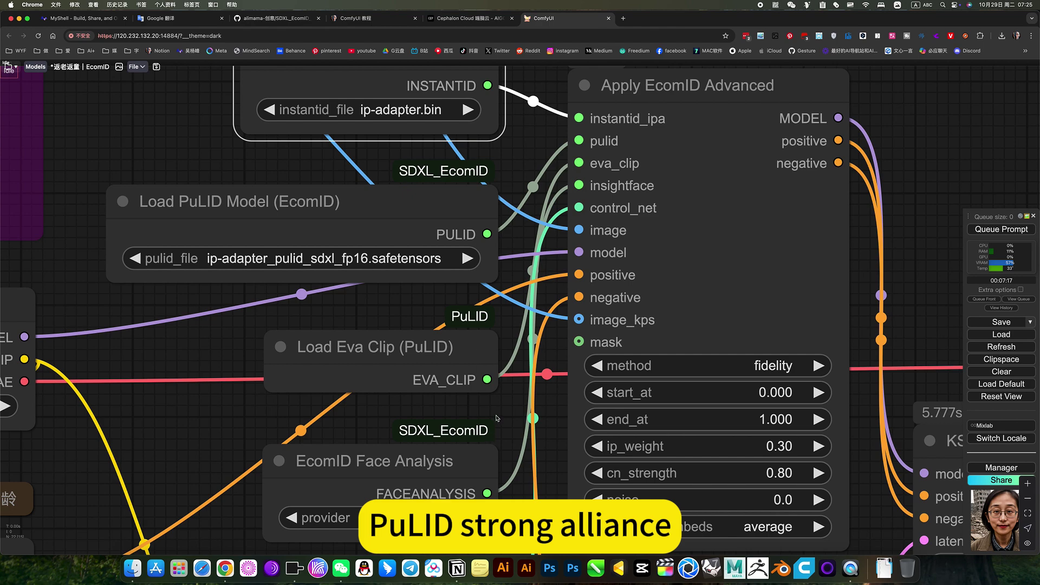
pyautogui.scroll(-8, 497, 419)
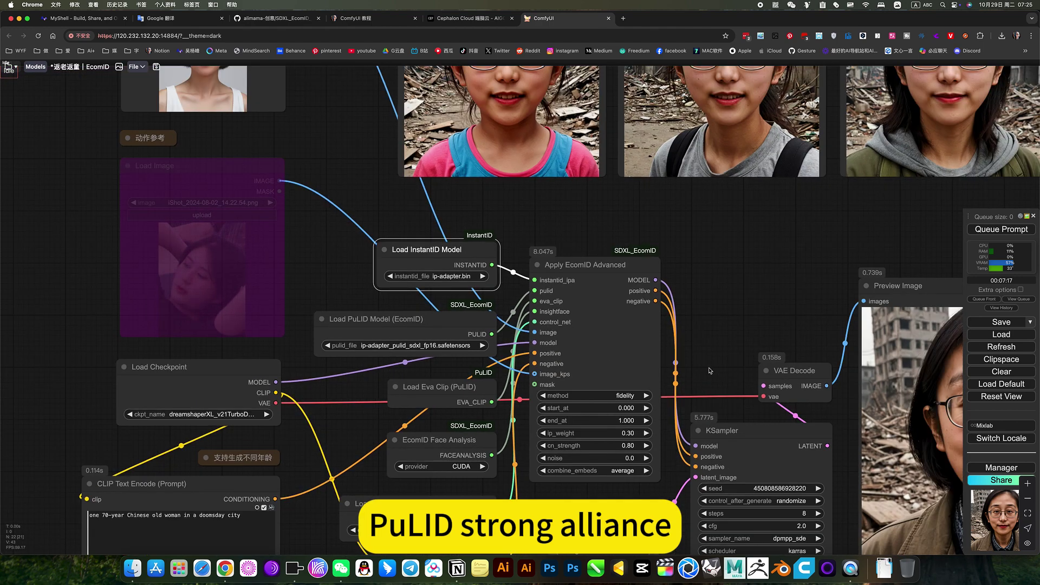
pyautogui.scroll(-3, 710, 371)
pyautogui.scroll(5, 490, 460)
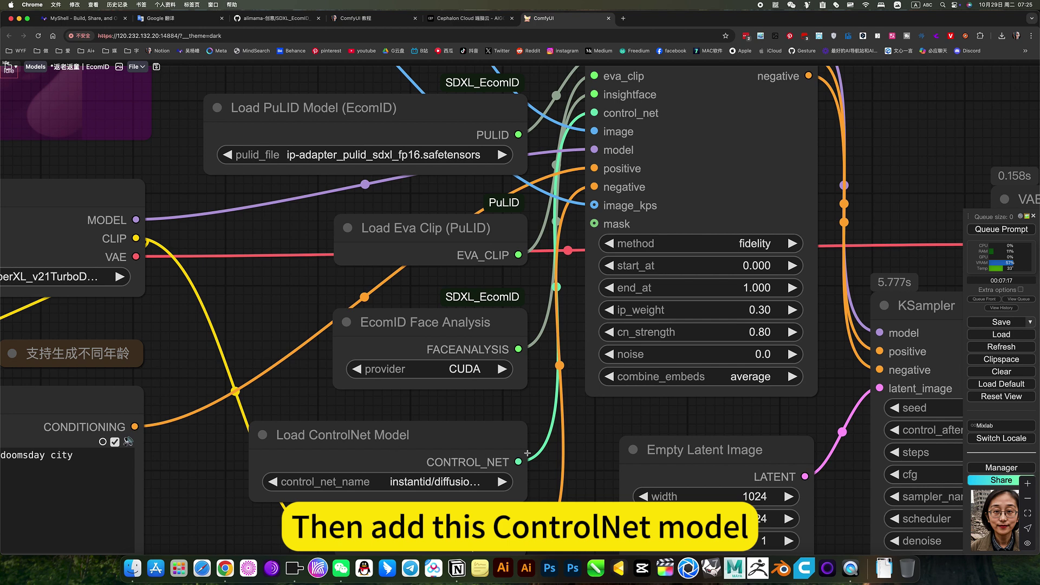
pyautogui.scroll(-5, 527, 453)
pyautogui.click(479, 259)
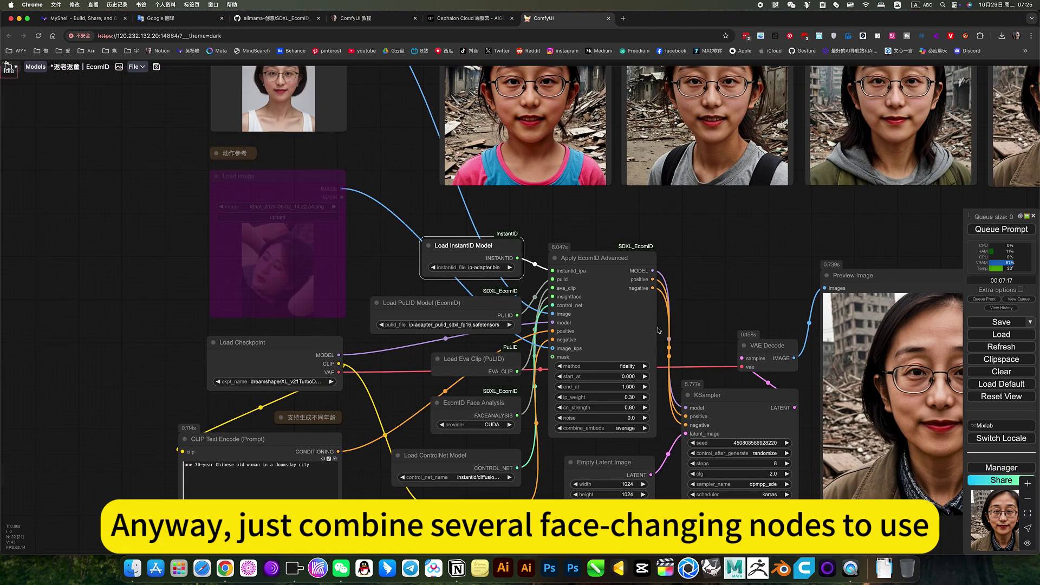
pyautogui.moveTo(744, 294); pyautogui.dragTo(556, 292)
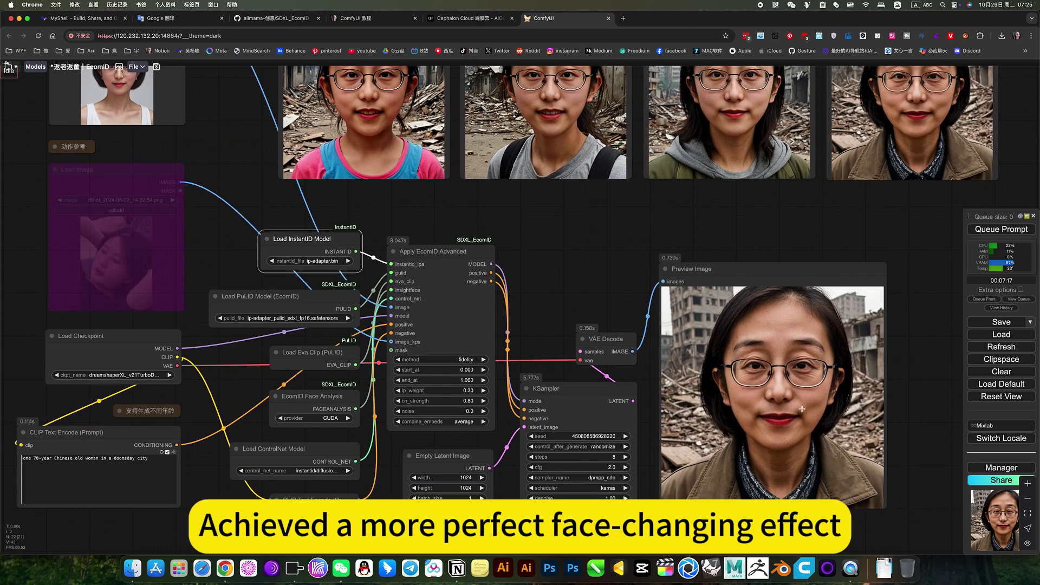
# Step: Set the face-reference Load Image node to 木瓜特写-棕长发-白吊带-灰背景.png
pyautogui.moveTo(547, 247); pyautogui.dragTo(817, 379)
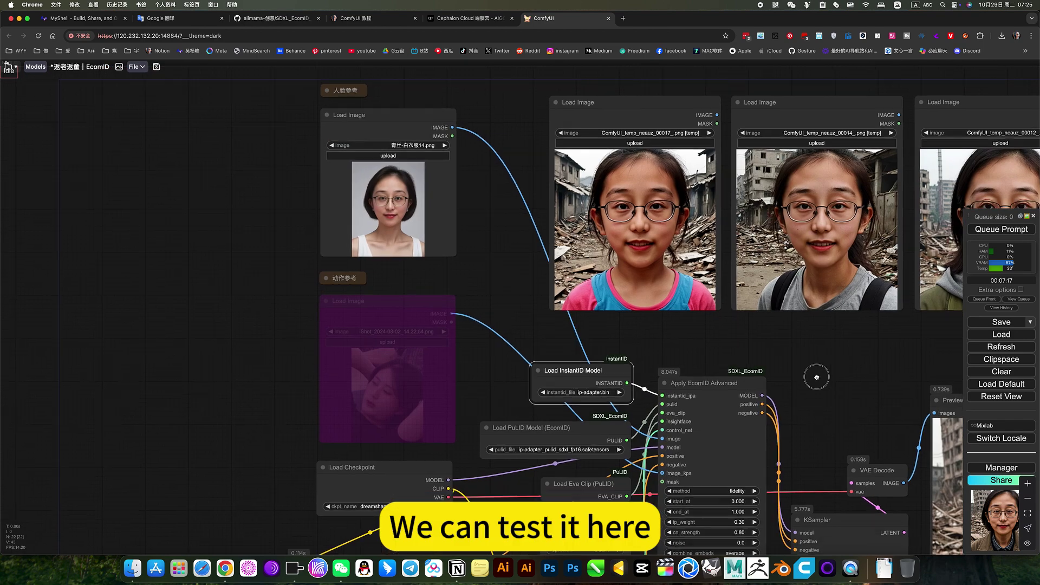
pyautogui.click(420, 147)
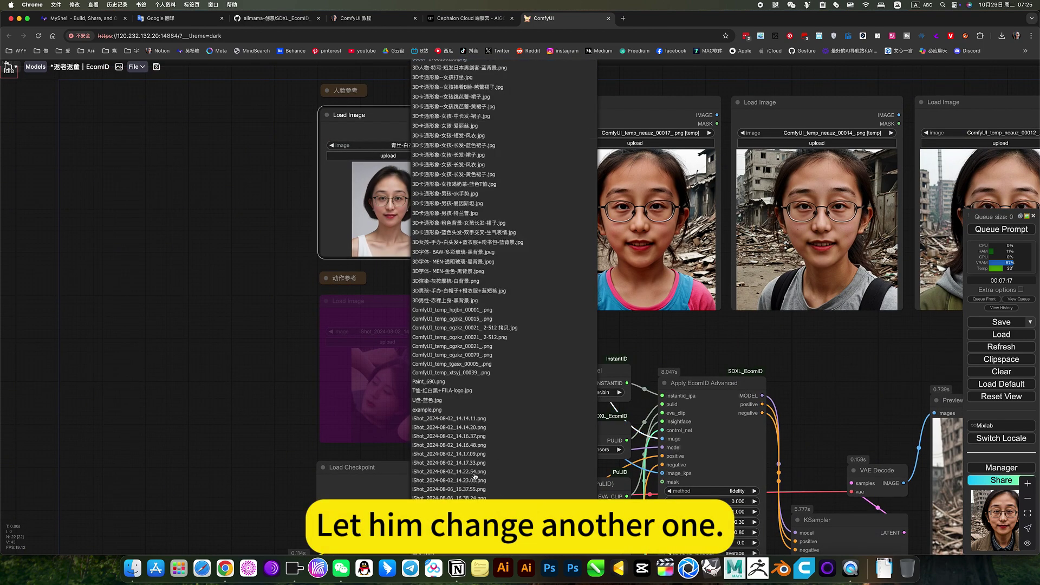
pyautogui.scroll(-10, 476, 476)
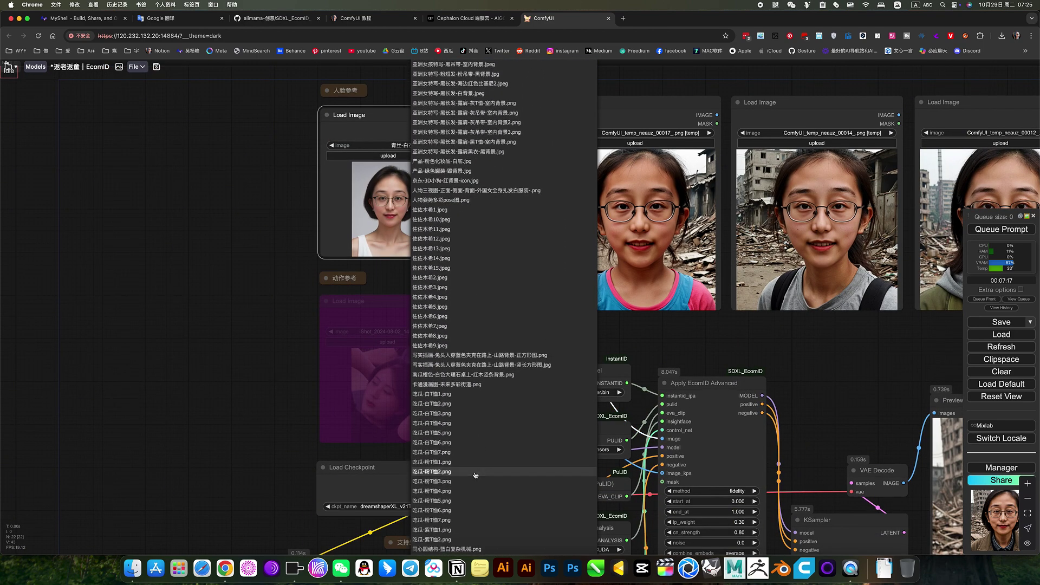
pyautogui.scroll(-10, 461, 450)
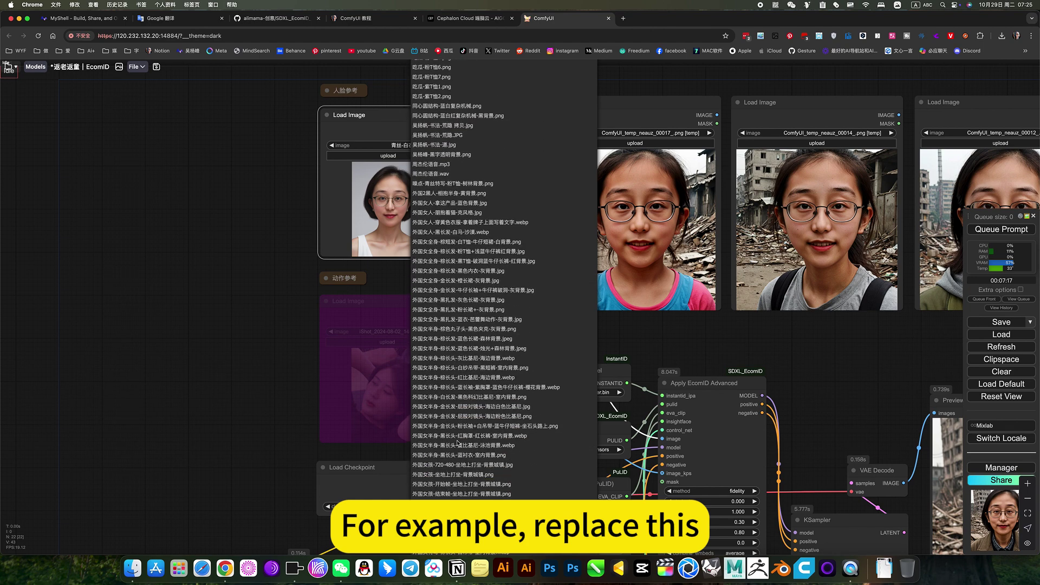
pyautogui.scroll(-10, 457, 441)
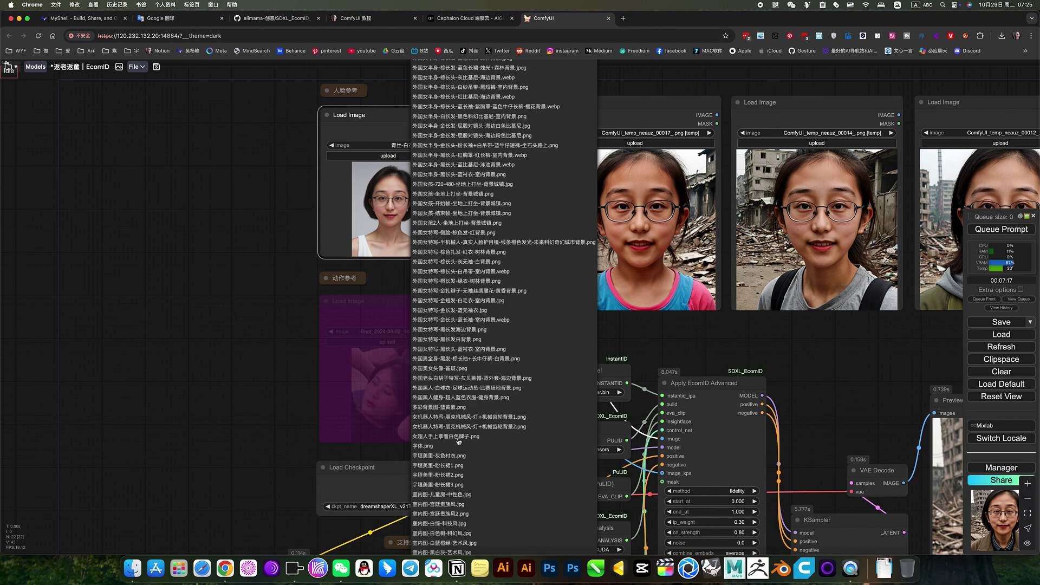
pyautogui.scroll(-10, 458, 442)
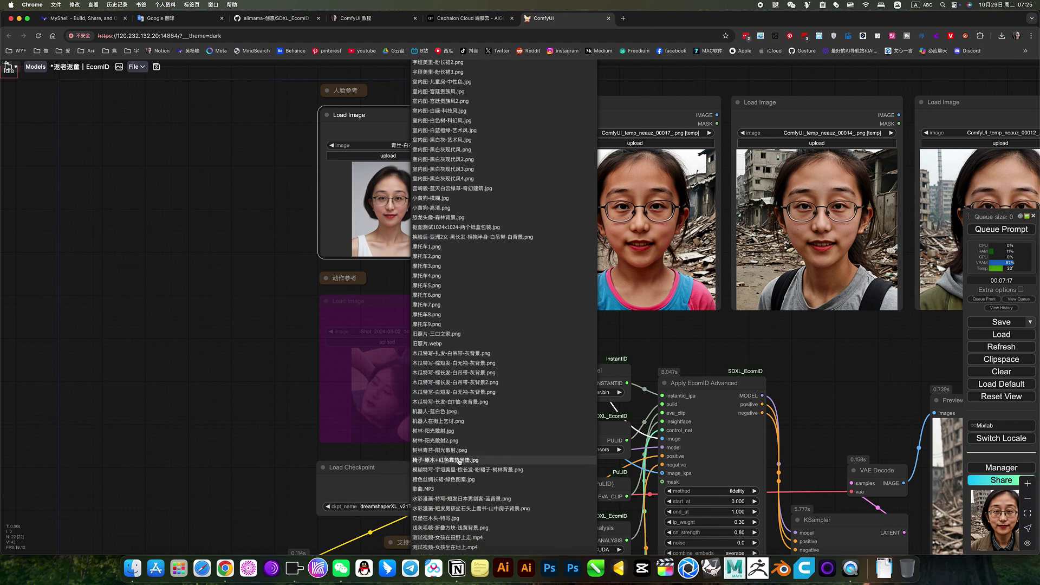
pyautogui.scroll(-5, 460, 461)
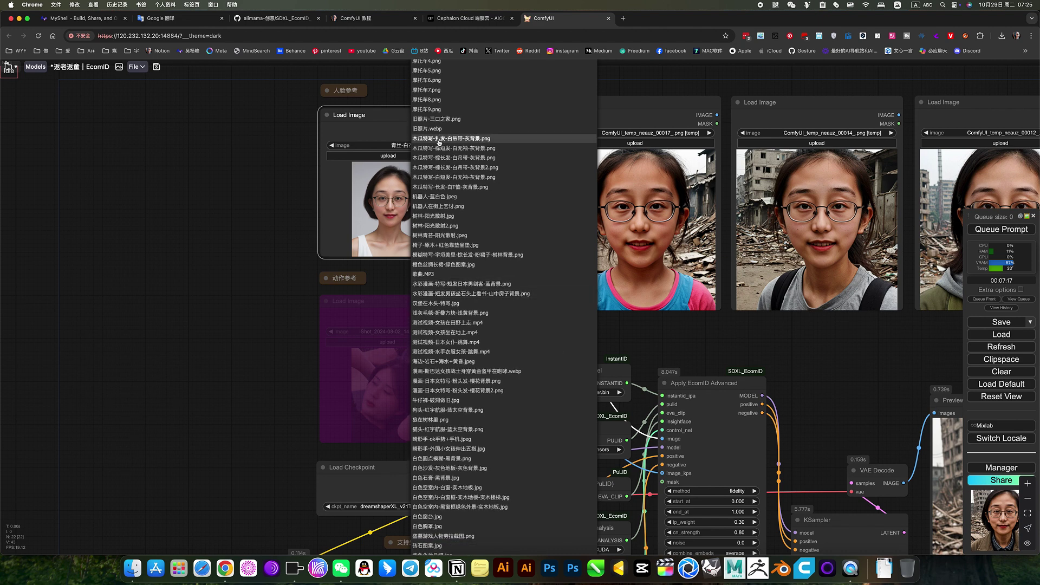
pyautogui.click(447, 157)
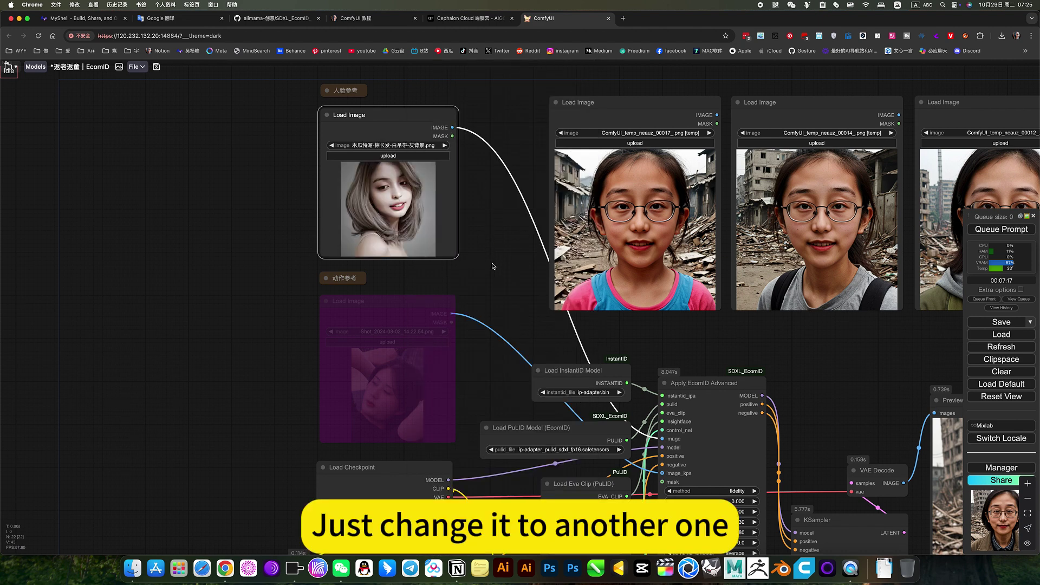
# Step: Queue the workflow with the long-brown-hair face and zoom in on the Preview Image result
pyautogui.moveTo(493, 266); pyautogui.dragTo(425, 151)
pyautogui.click(997, 229)
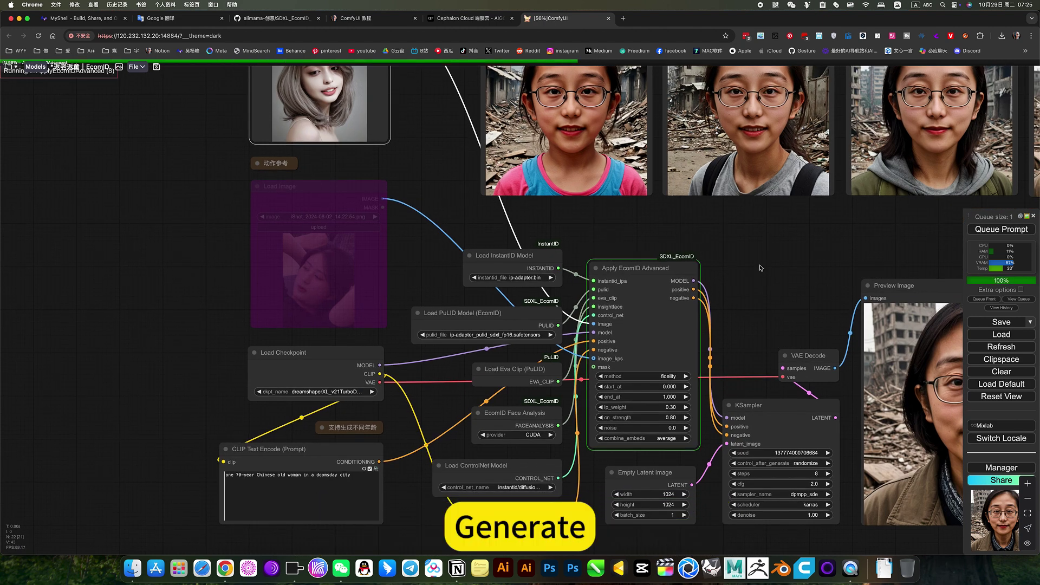
pyautogui.scroll(-4, 671, 282)
pyautogui.scroll(2, 650, 317)
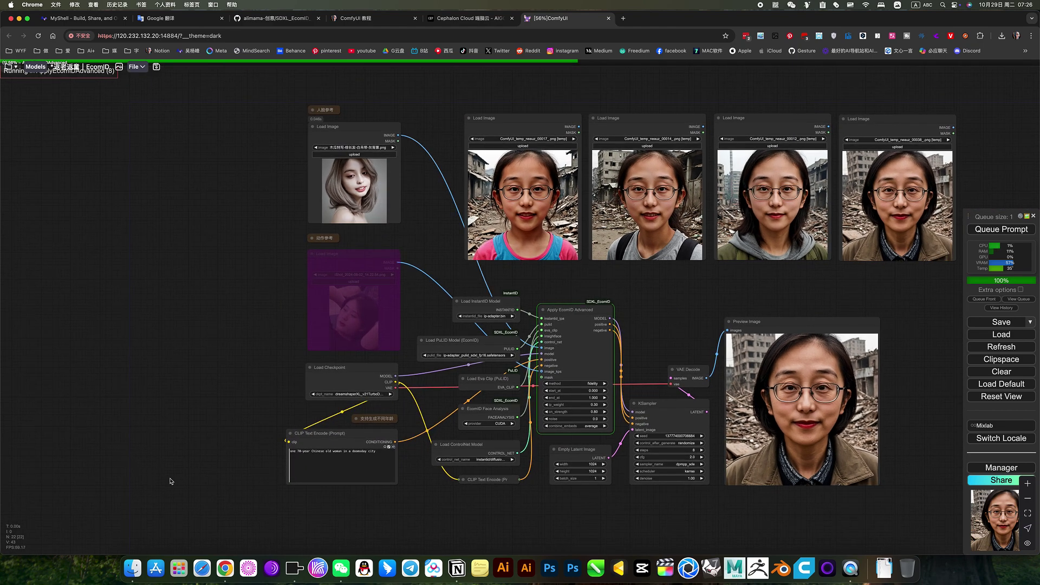
pyautogui.scroll(8, 234, 480)
pyautogui.scroll(6, 283, 425)
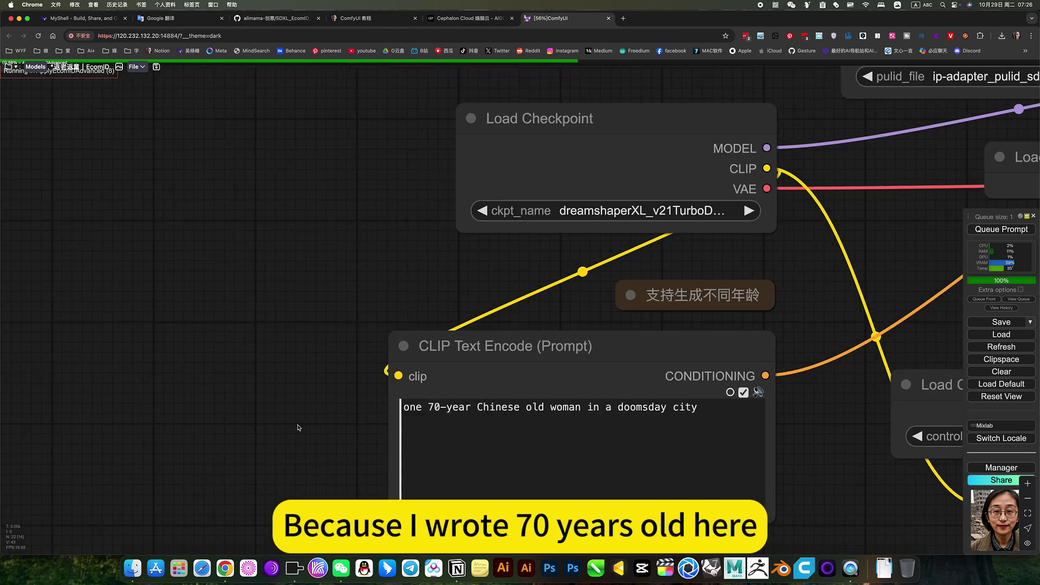
pyautogui.scroll(-1, 291, 419)
pyautogui.scroll(-15, 291, 419)
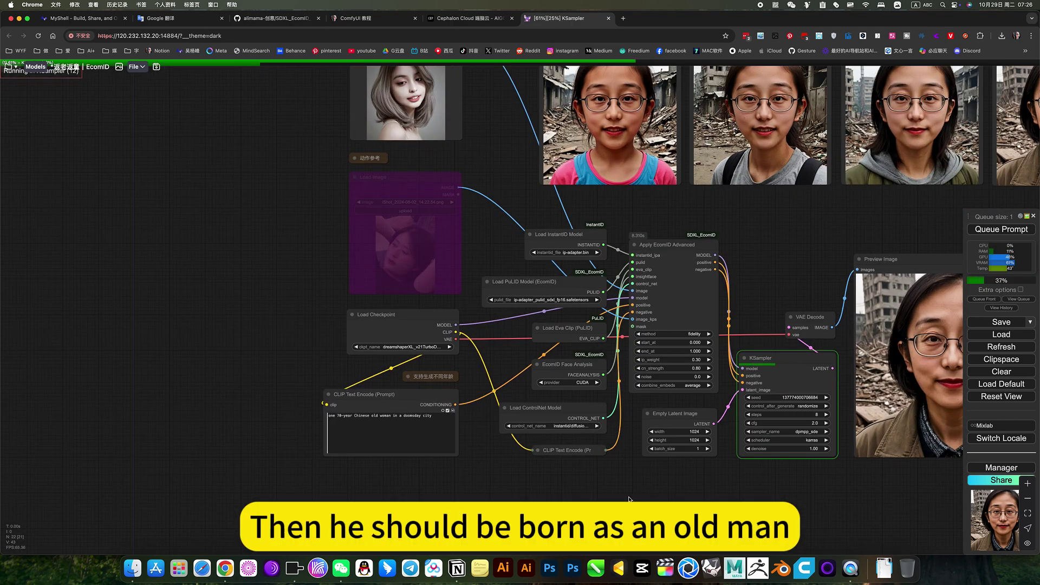
pyautogui.hscroll(5, 543, 492)
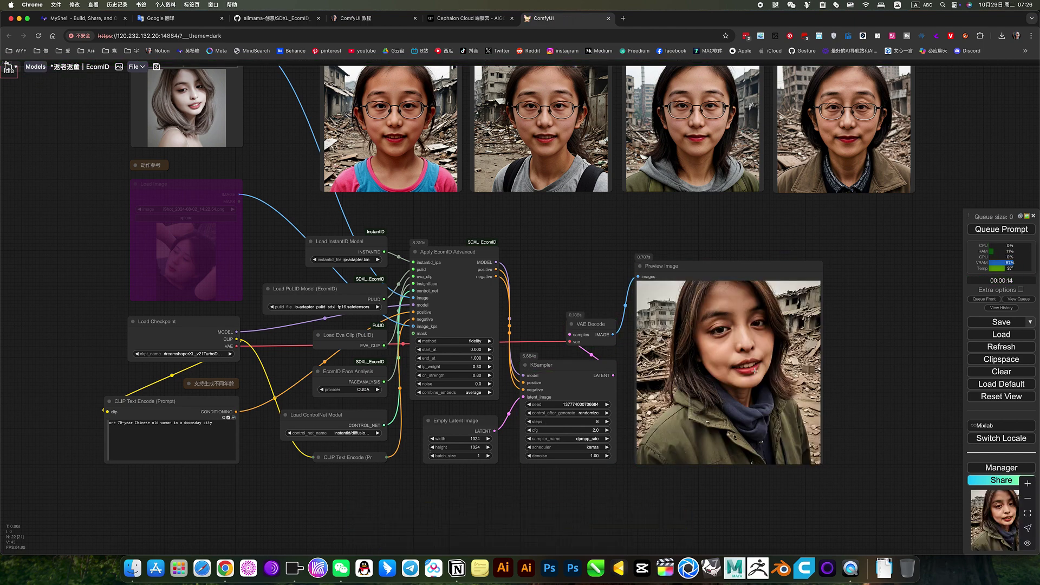
pyautogui.scroll(1, 739, 356)
pyautogui.scroll(8, 739, 356)
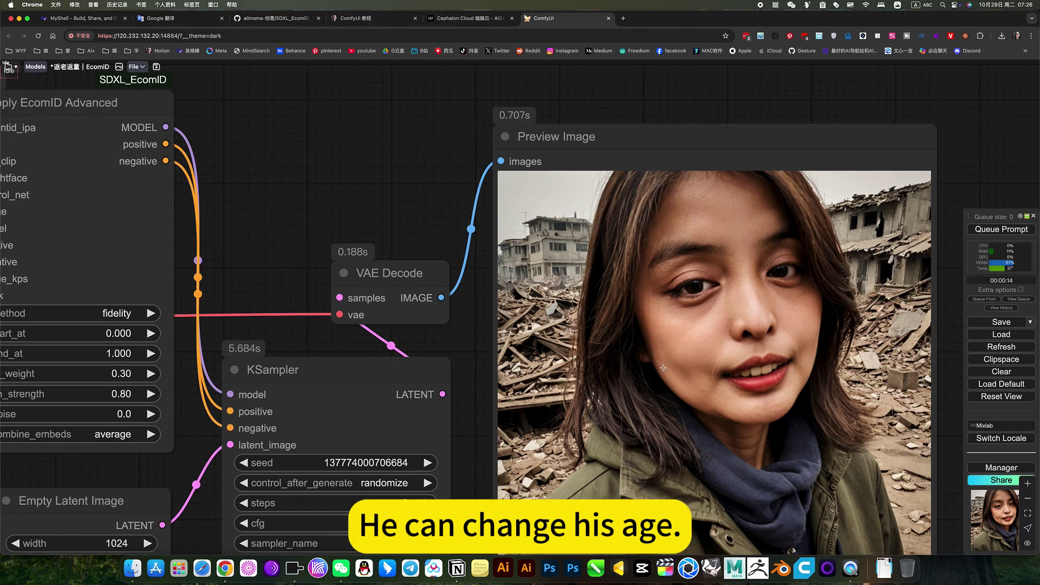
pyautogui.scroll(-8, 663, 368)
# Step: Edit the prompt to read "one 25-year Chinese old woman in a doomsday city"
pyautogui.moveTo(109, 404); pyautogui.dragTo(352, 404)
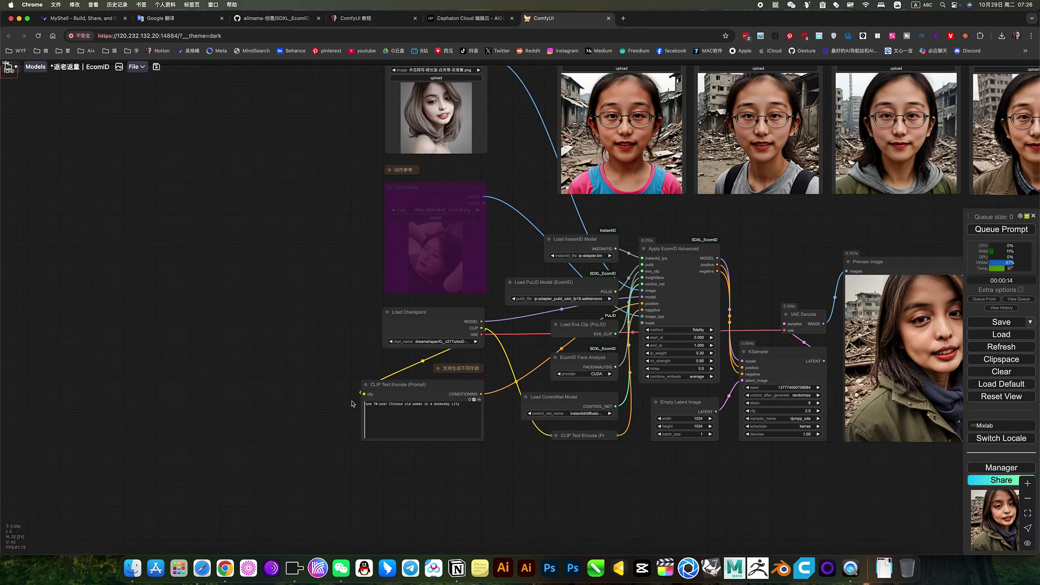
pyautogui.scroll(8, 355, 406)
pyautogui.click(398, 402)
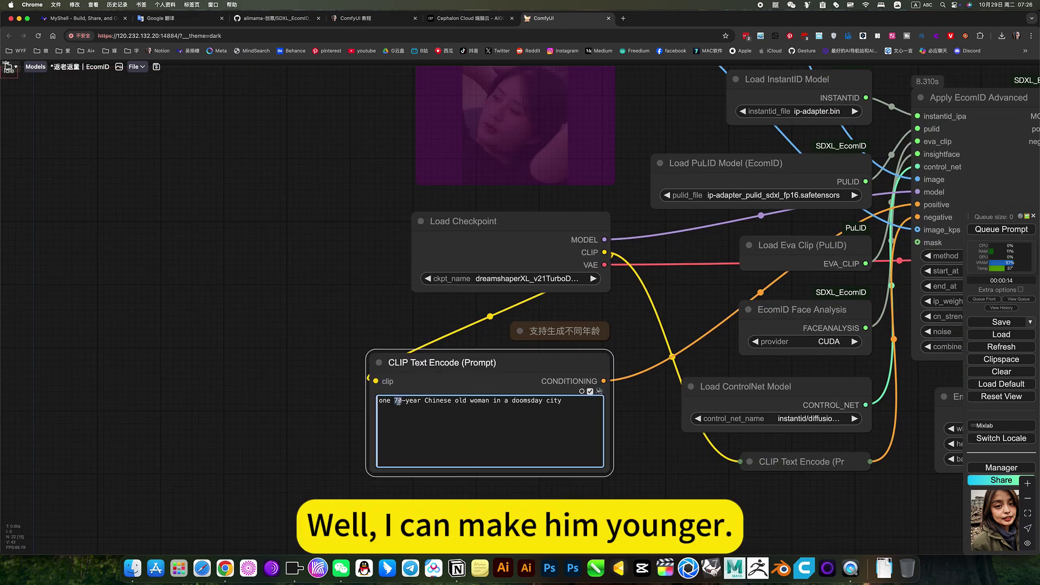
pyautogui.write('2')
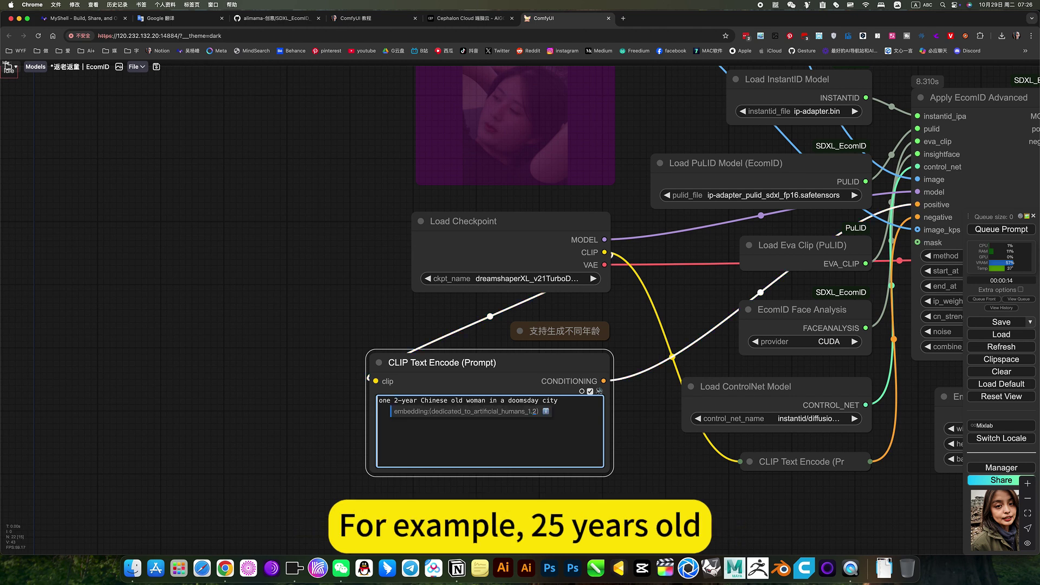
pyautogui.write('5')
pyautogui.click(545, 500)
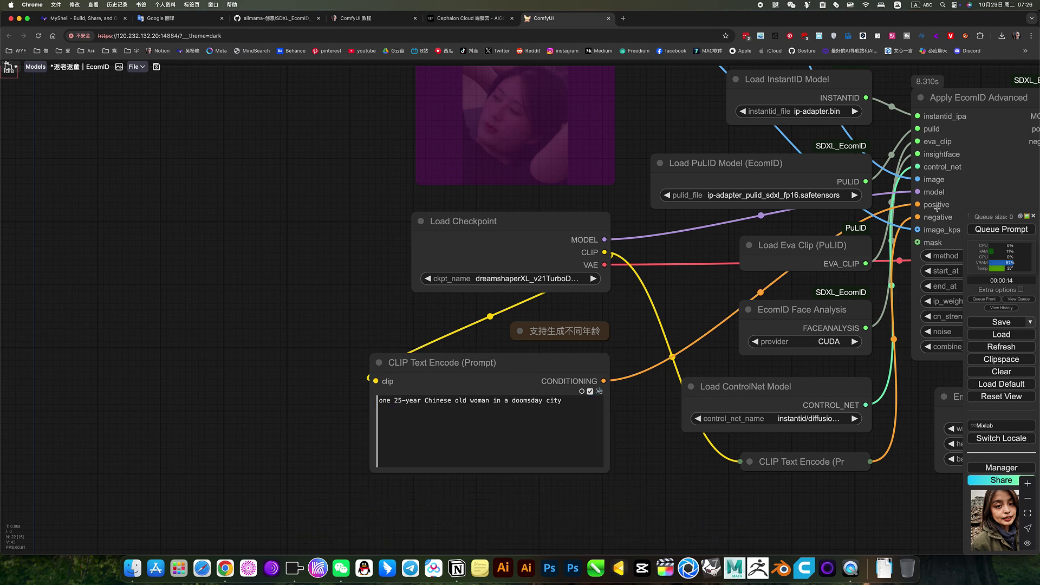
# Step: Queue the 25-year prompt and follow the sampler to the new younger preview portrait
pyautogui.click(989, 229)
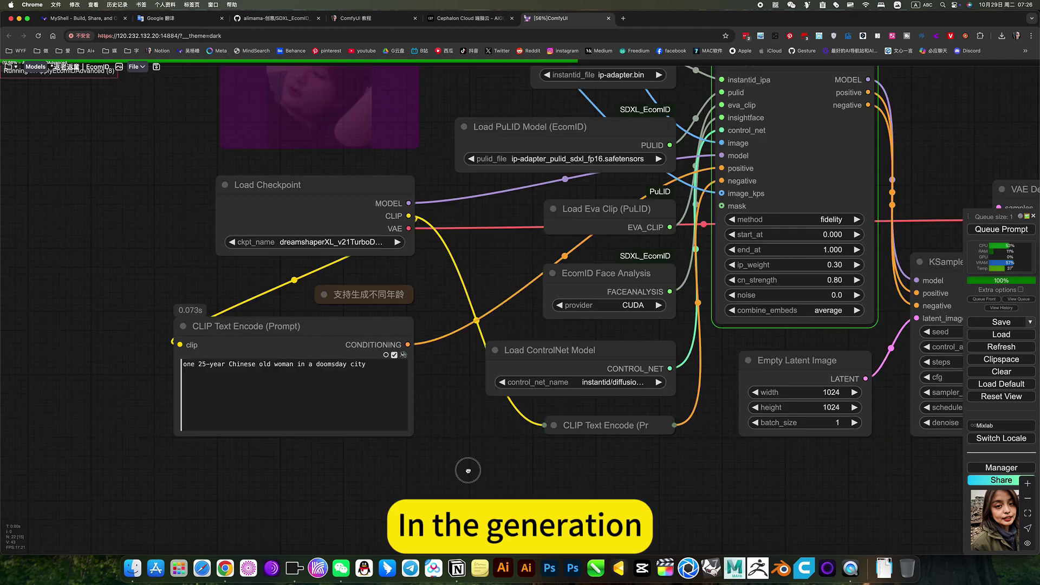
pyautogui.scroll(-10, 697, 441)
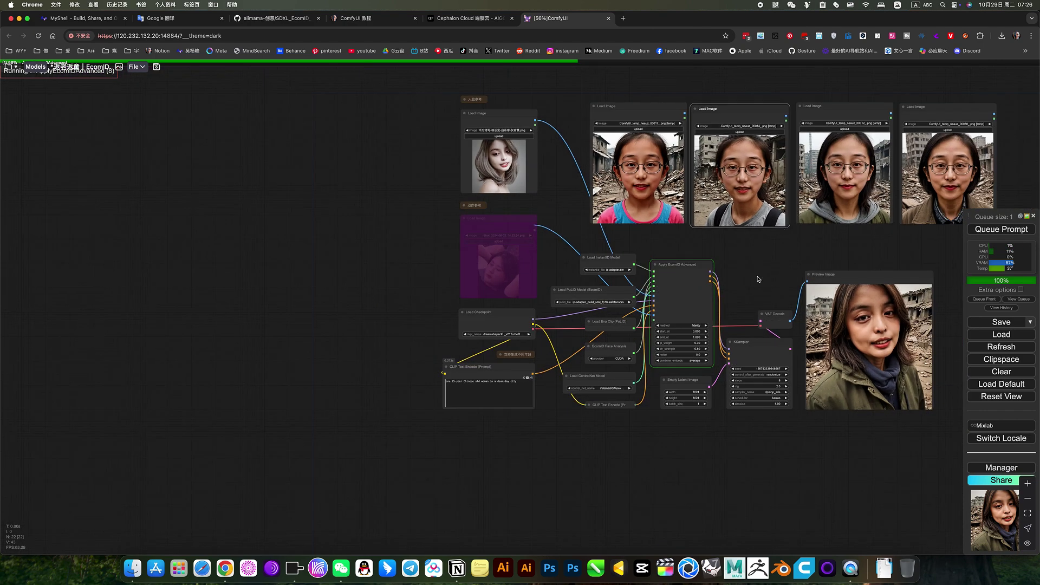
pyautogui.moveTo(692, 288); pyautogui.dragTo(627, 312)
pyautogui.scroll(2, 628, 312)
pyautogui.scroll(3, 695, 362)
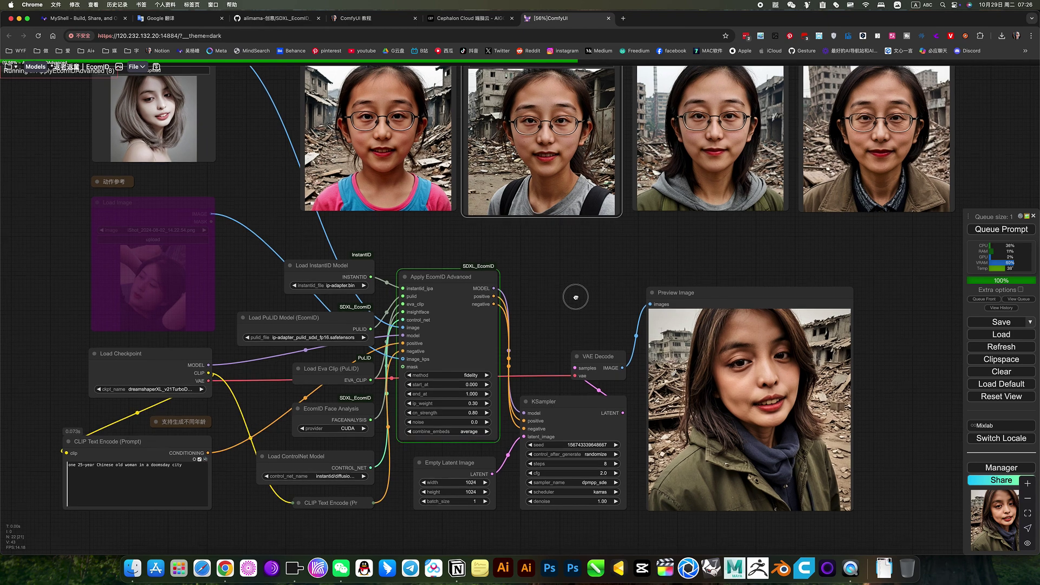
pyautogui.moveTo(635, 314); pyautogui.dragTo(570, 283)
pyautogui.scroll(3, 571, 283)
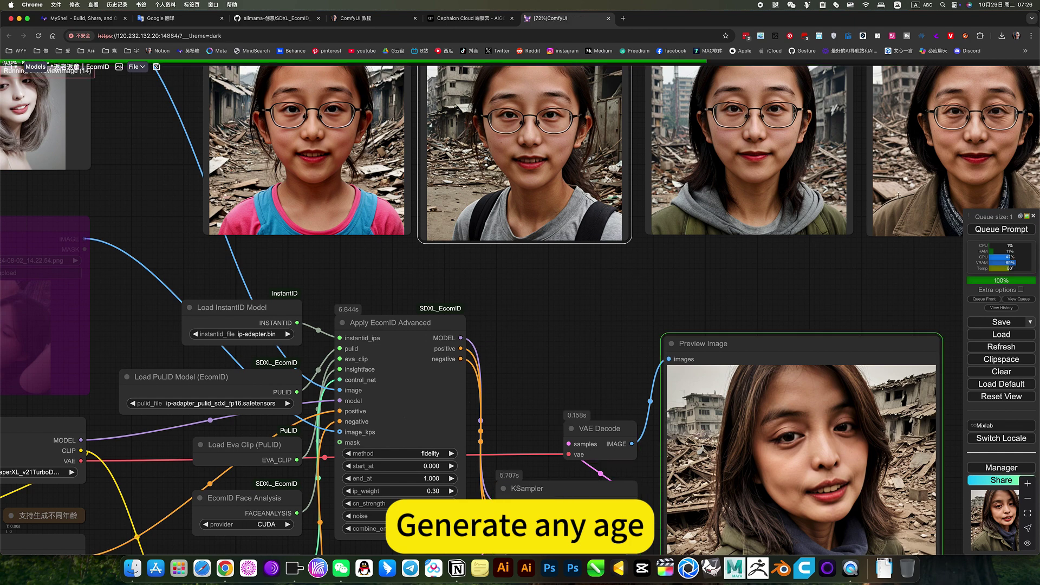
pyautogui.moveTo(779, 297); pyautogui.dragTo(842, 343)
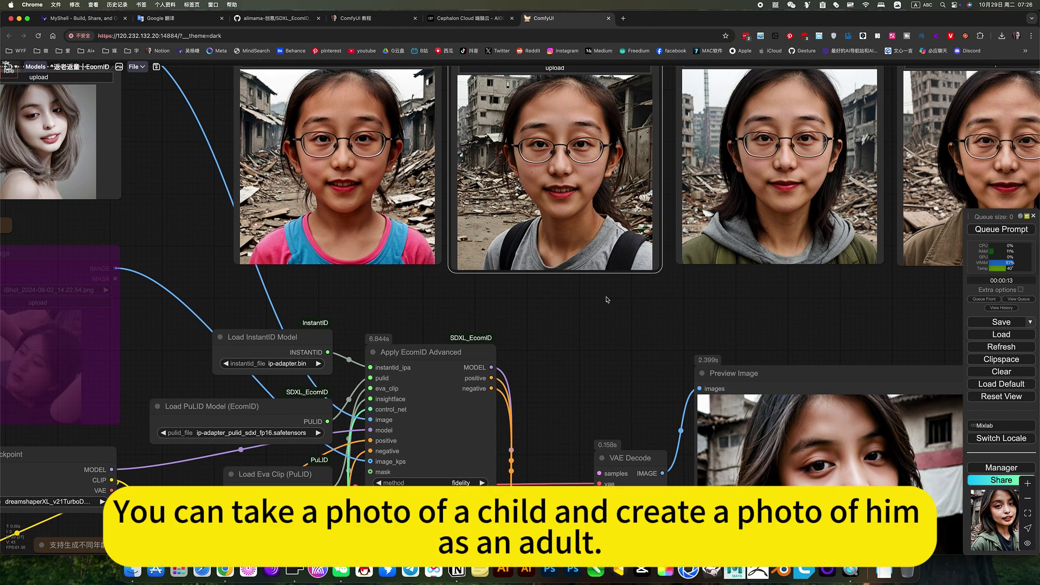
pyautogui.hscroll(5, 539, 306)
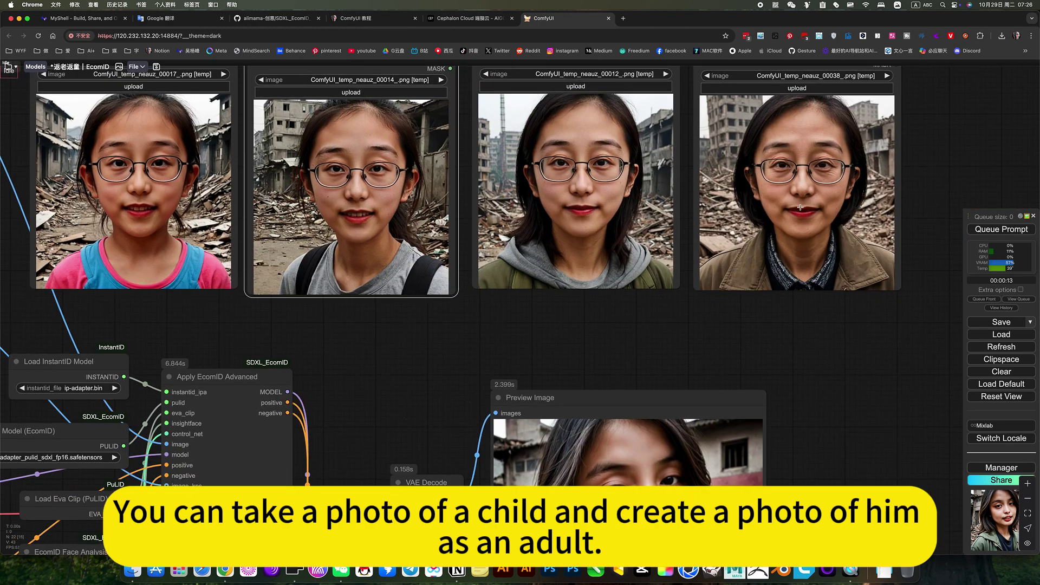
pyautogui.scroll(-5, 577, 363)
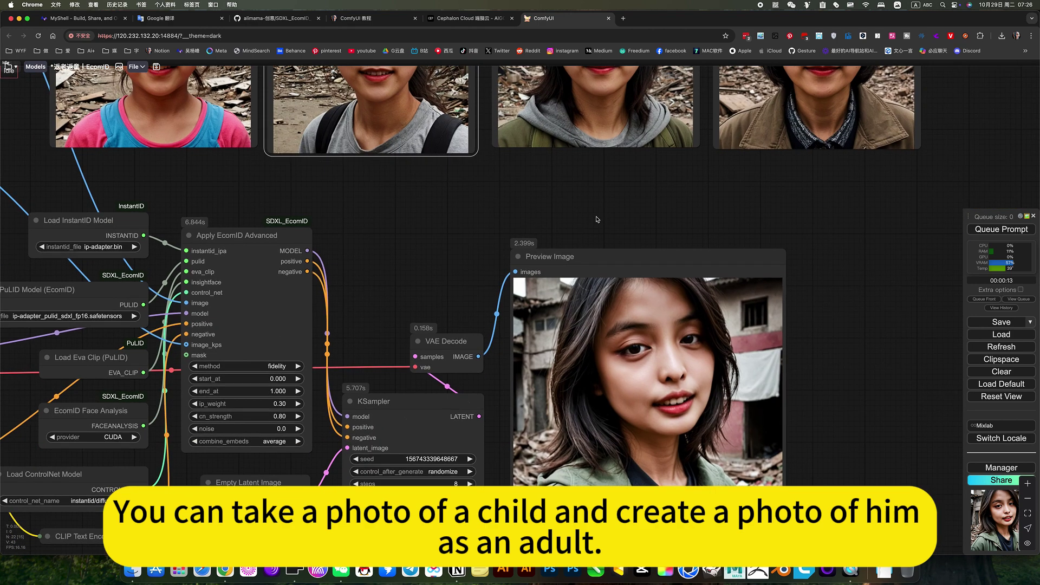
# Step: Rewrite the prompt as "one 3-year Chinese girl in a doomsday city"
pyautogui.hscroll(-10, 427, 279)
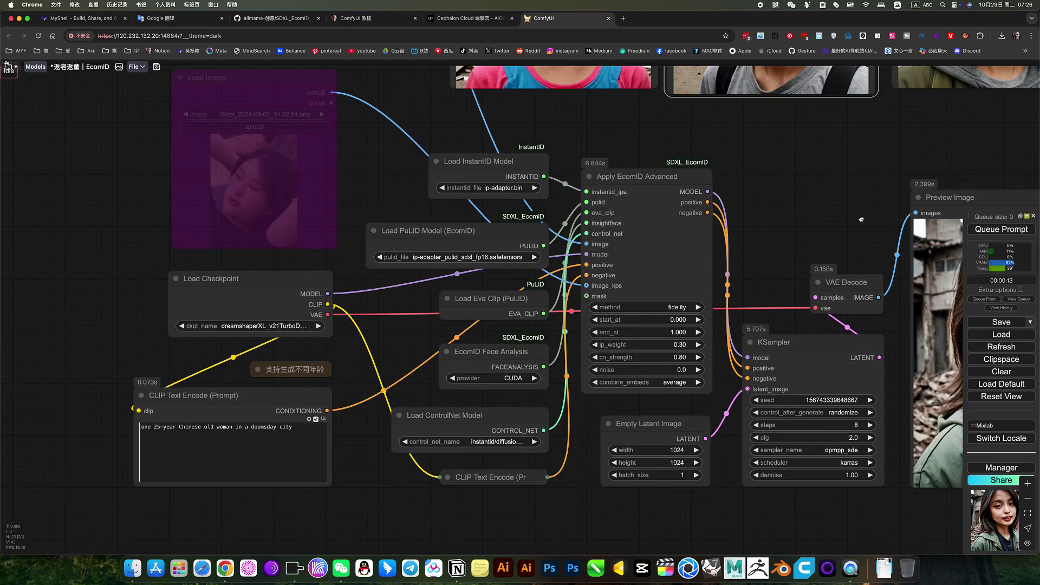
pyautogui.scroll(5, 143, 427)
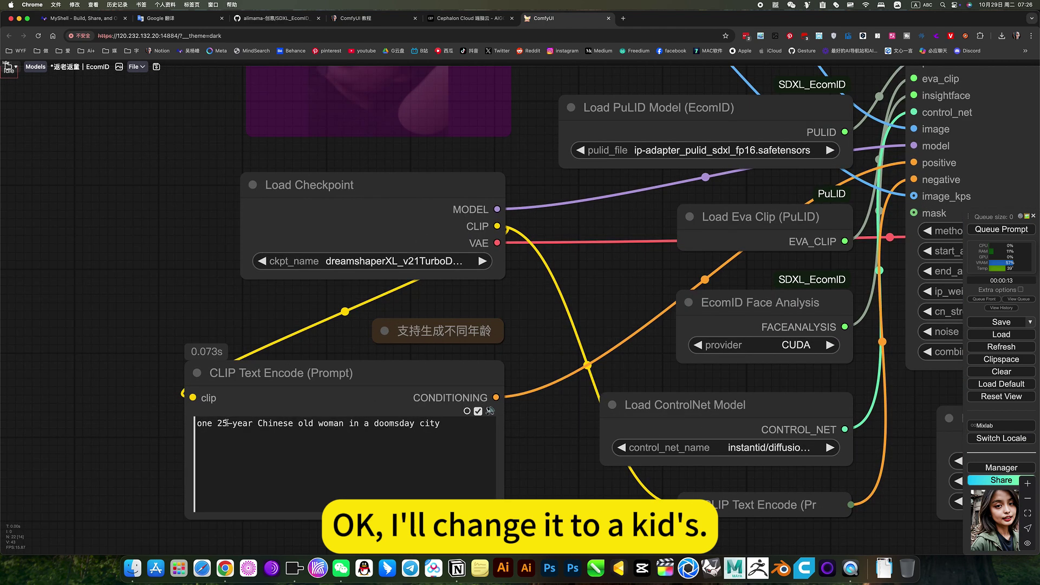
pyautogui.doubleClick(226, 423)
pyautogui.write('3')
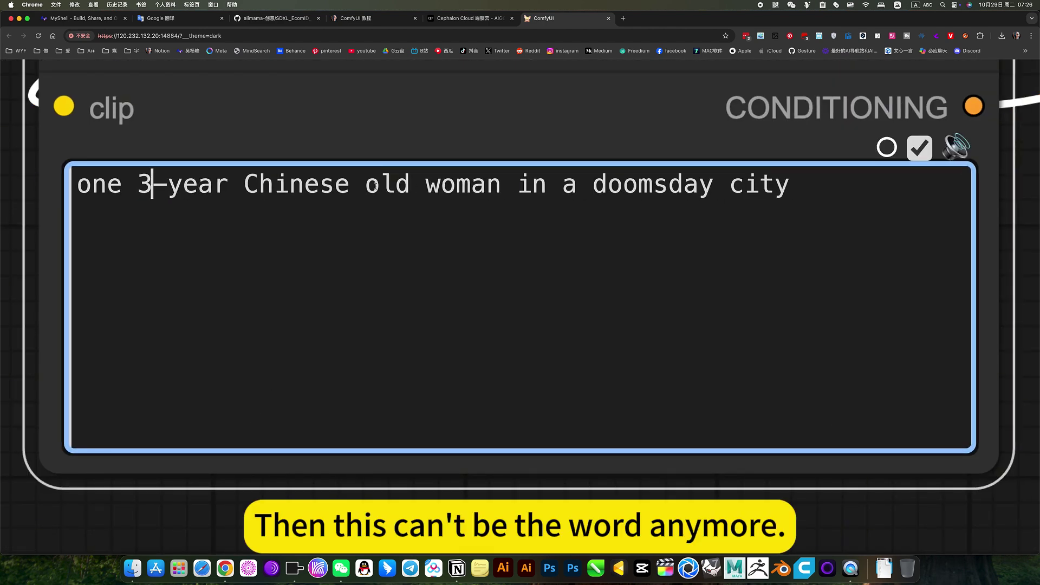
pyautogui.moveTo(365, 186); pyautogui.dragTo(499, 188)
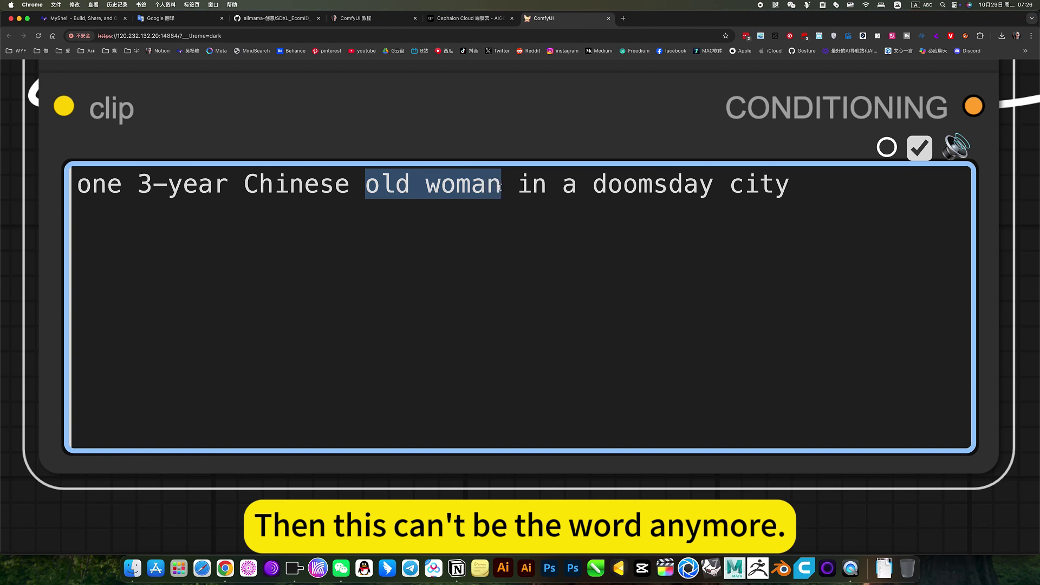
pyautogui.write('gir')
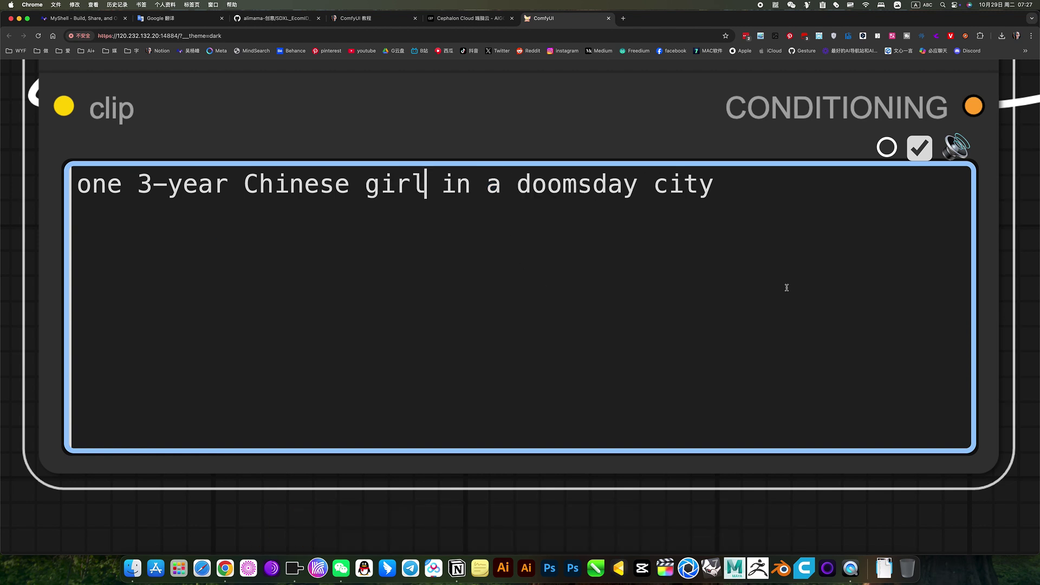
pyautogui.scroll(-3, 589, 96)
pyautogui.click(897, 250)
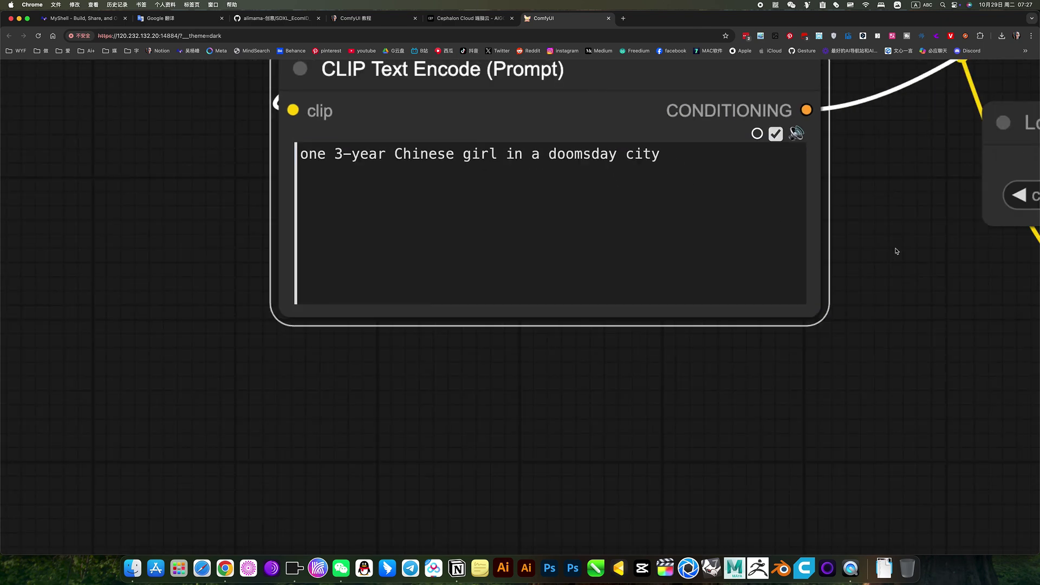
# Step: Queue the workflow and view the young girl's portrait amid ruins
pyautogui.scroll(-5, 457, 406)
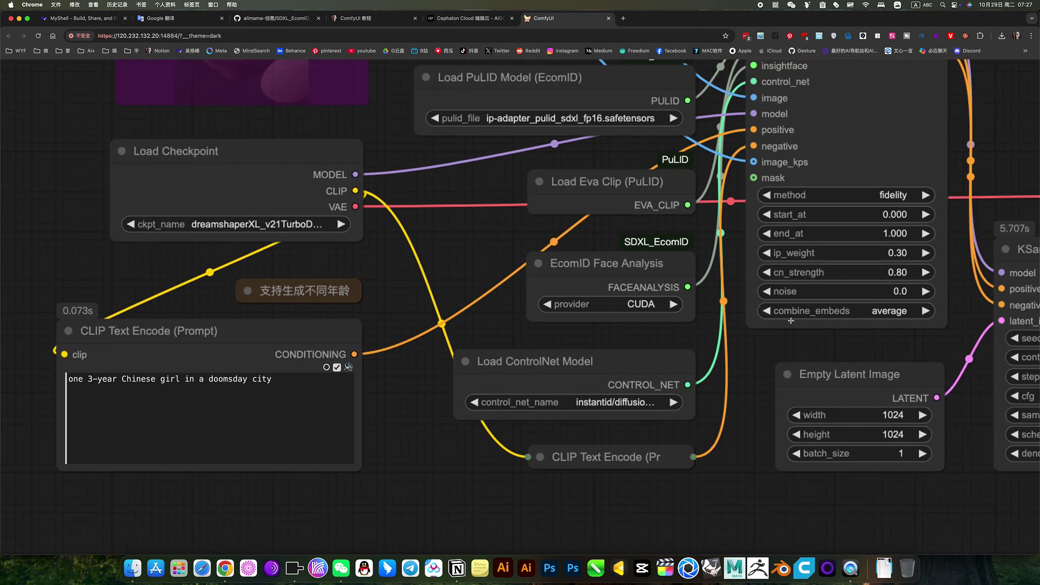
pyautogui.scroll(-5, 791, 321)
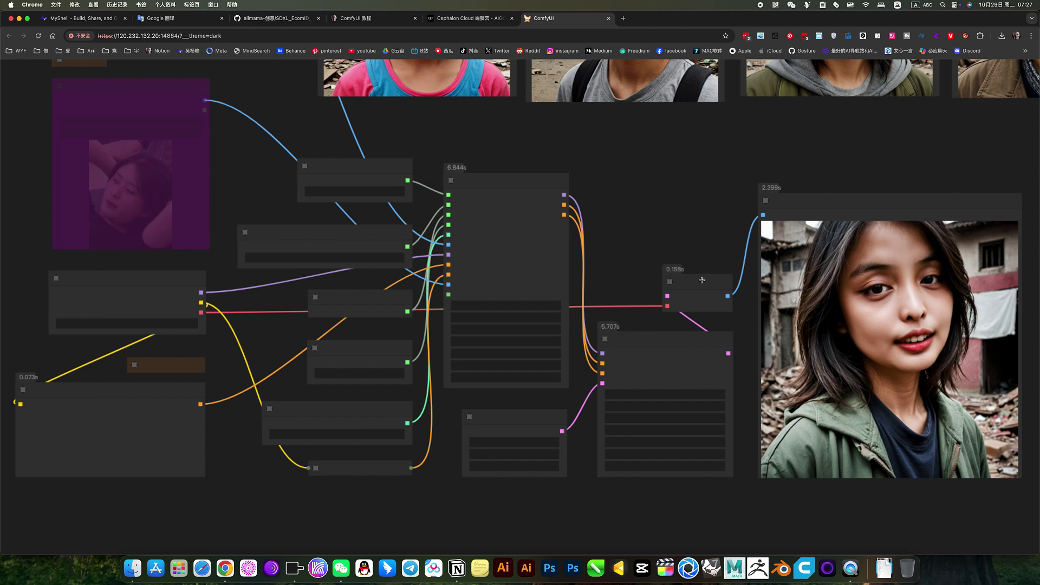
pyautogui.scroll(-5, 784, 278)
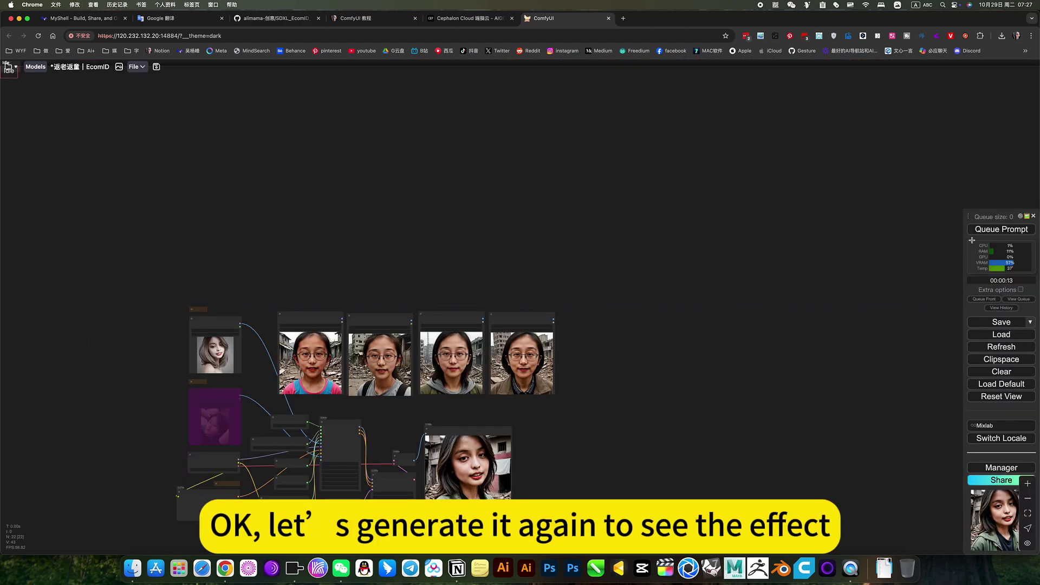
pyautogui.click(976, 230)
pyautogui.scroll(5, 536, 357)
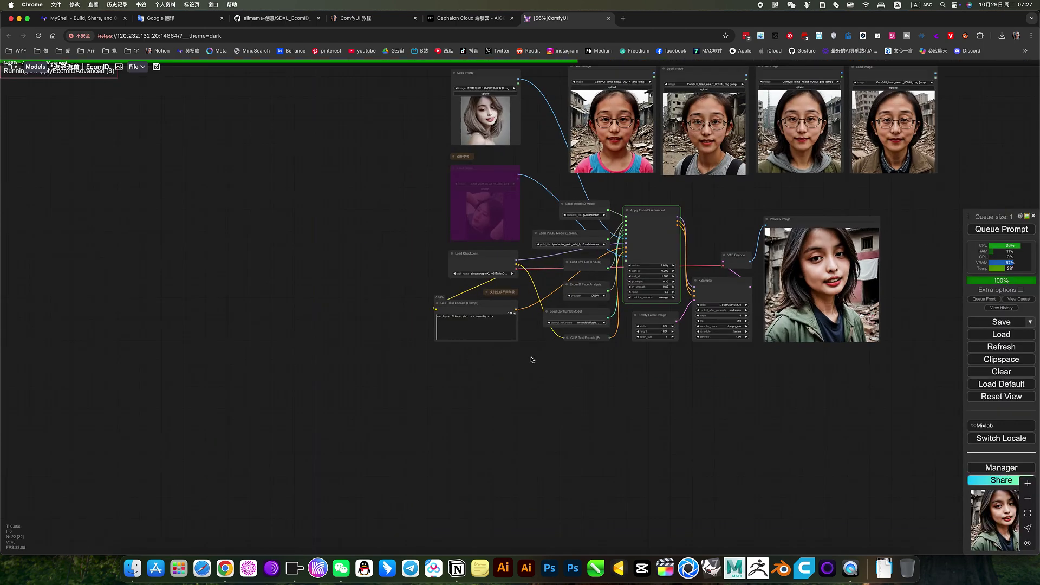
pyautogui.scroll(8, 550, 450)
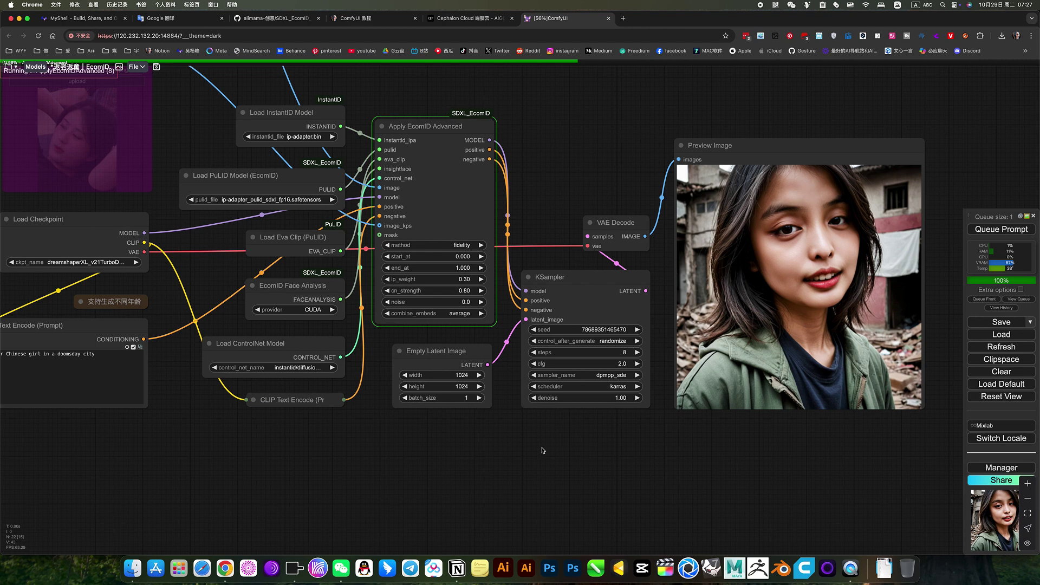
pyautogui.scroll(3, 544, 451)
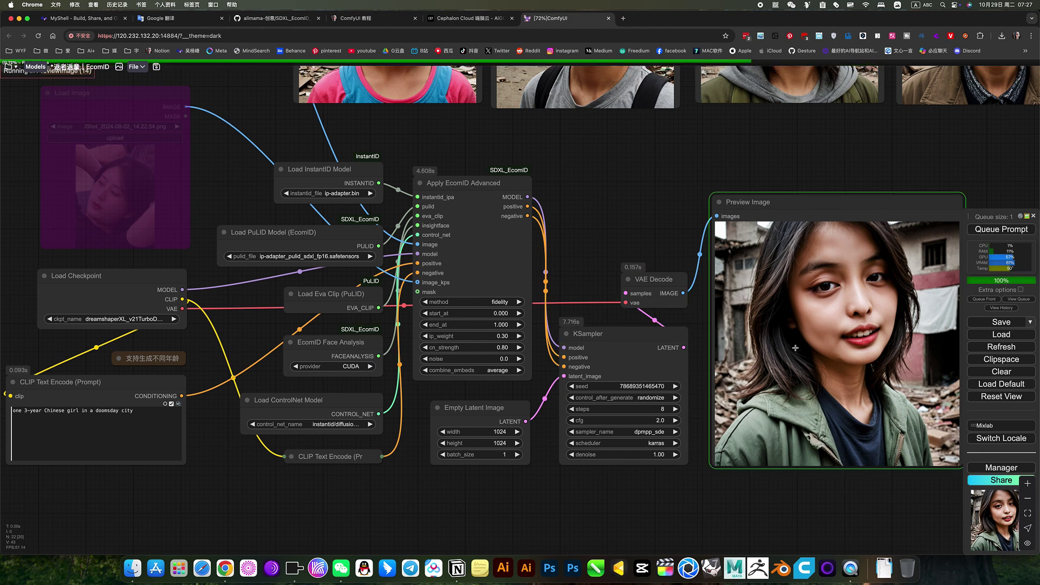
pyautogui.scroll(6, 795, 348)
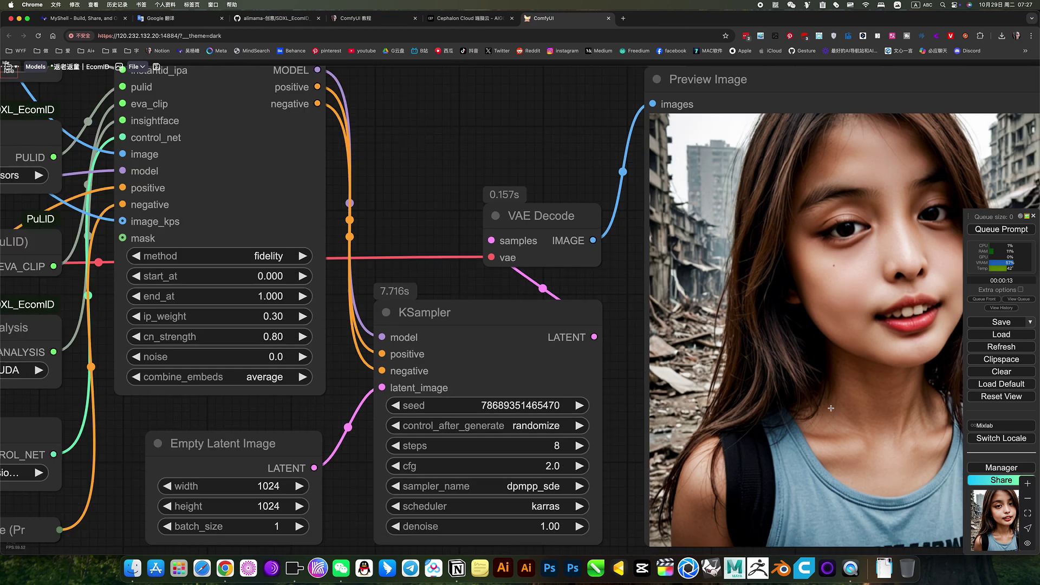
pyautogui.scroll(-10, 831, 408)
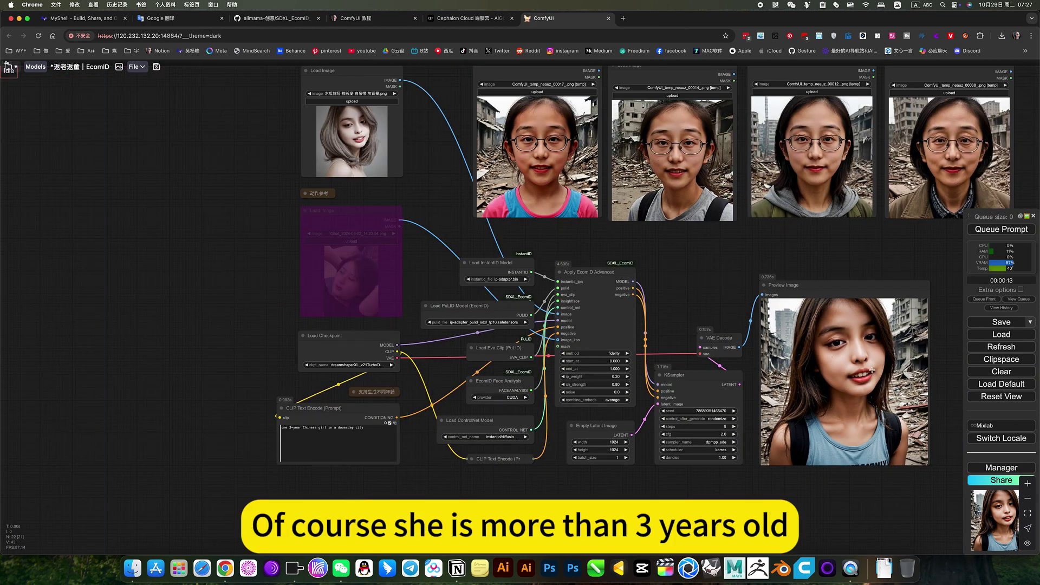
# Step: Un-bypass the pose reference Load Image node and generate a tilted-head portrait of the girl
pyautogui.moveTo(683, 284); pyautogui.dragTo(733, 323)
pyautogui.rightClick(433, 307)
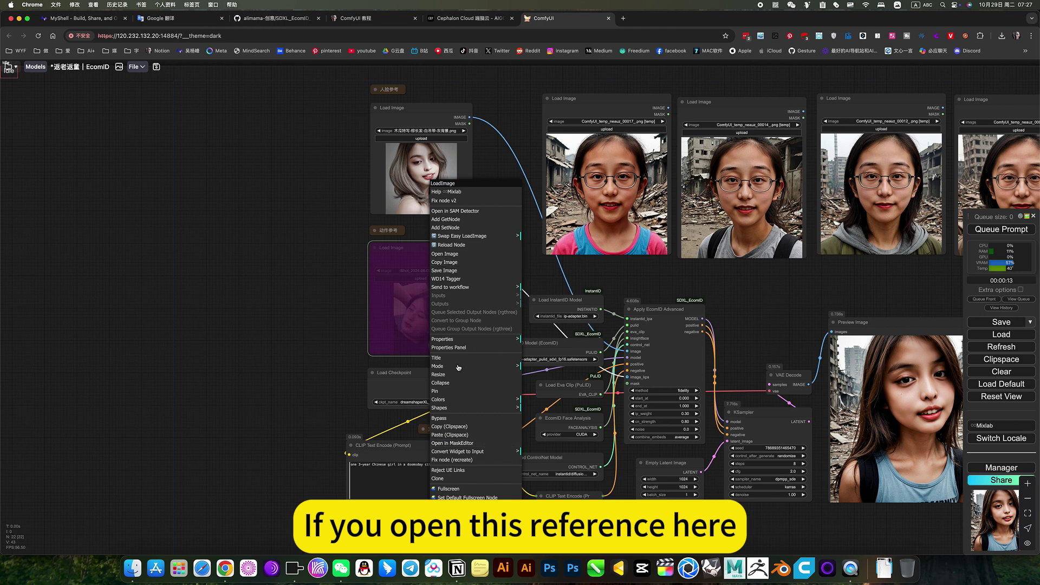
pyautogui.click(449, 420)
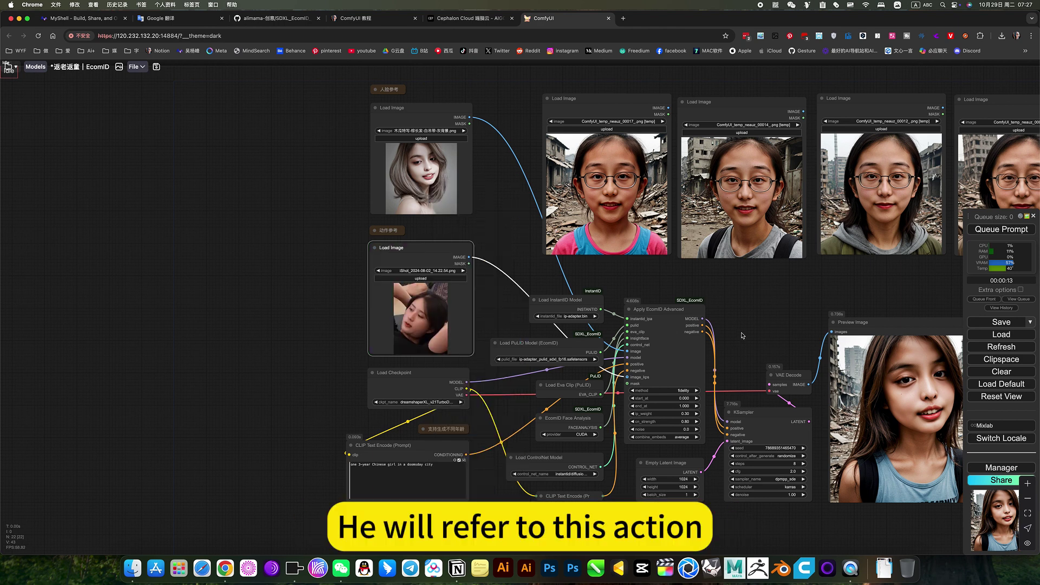
pyautogui.click(997, 229)
pyautogui.scroll(3, 496, 377)
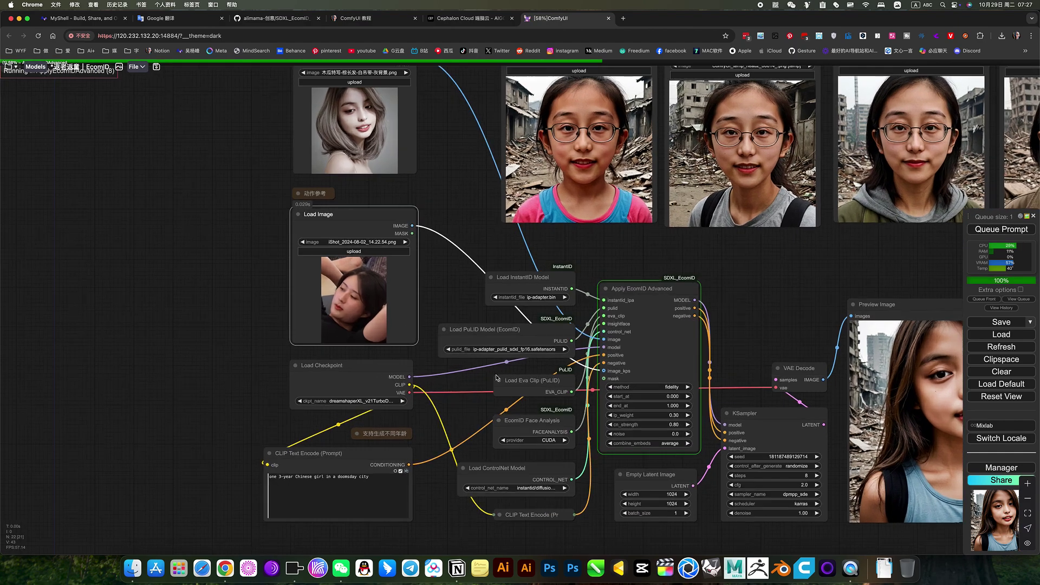
pyautogui.scroll(10, 576, 384)
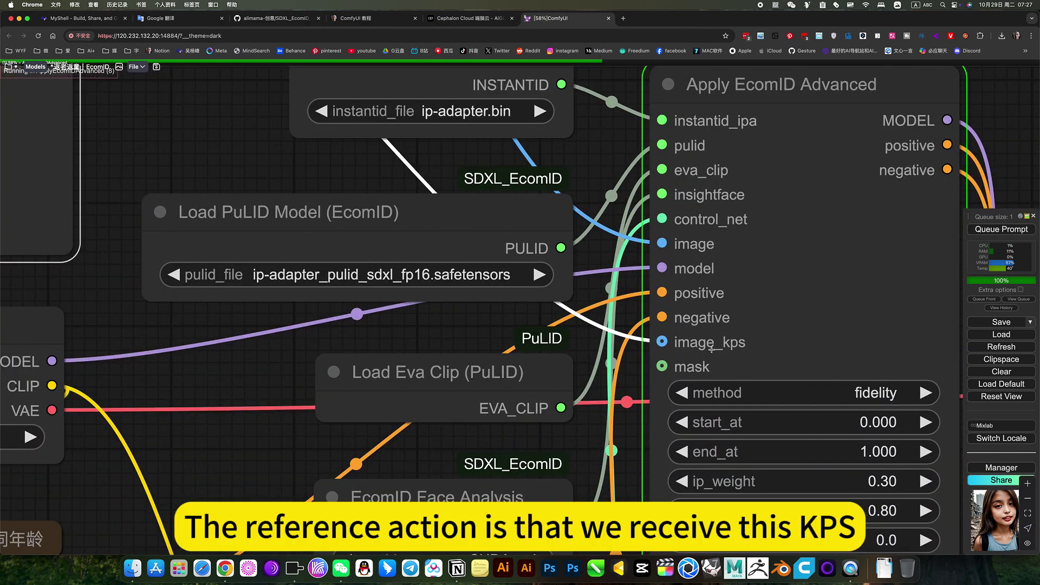
pyautogui.scroll(-10, 725, 349)
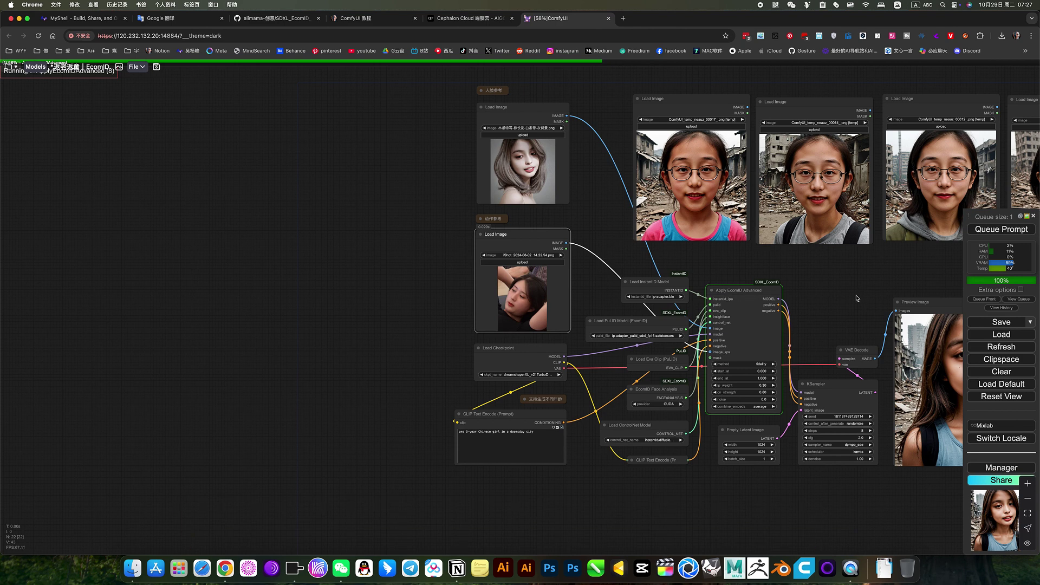
pyautogui.moveTo(644, 293); pyautogui.dragTo(603, 280)
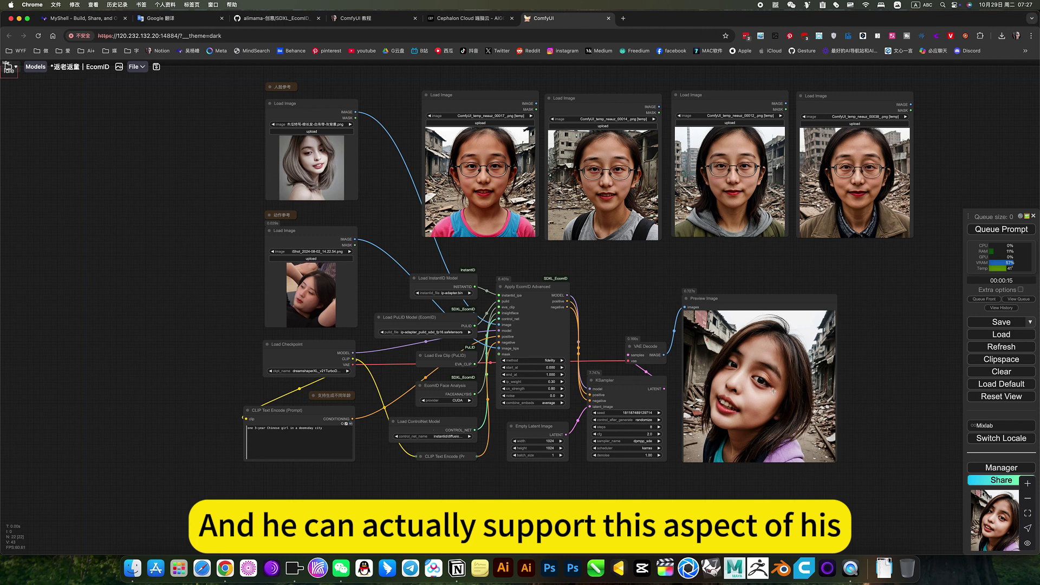
# Step: Switch the pose image to iShot_2024-08-02_14.23.05.png and view the resulting close-up portrait
pyautogui.moveTo(327, 272); pyautogui.dragTo(483, 285)
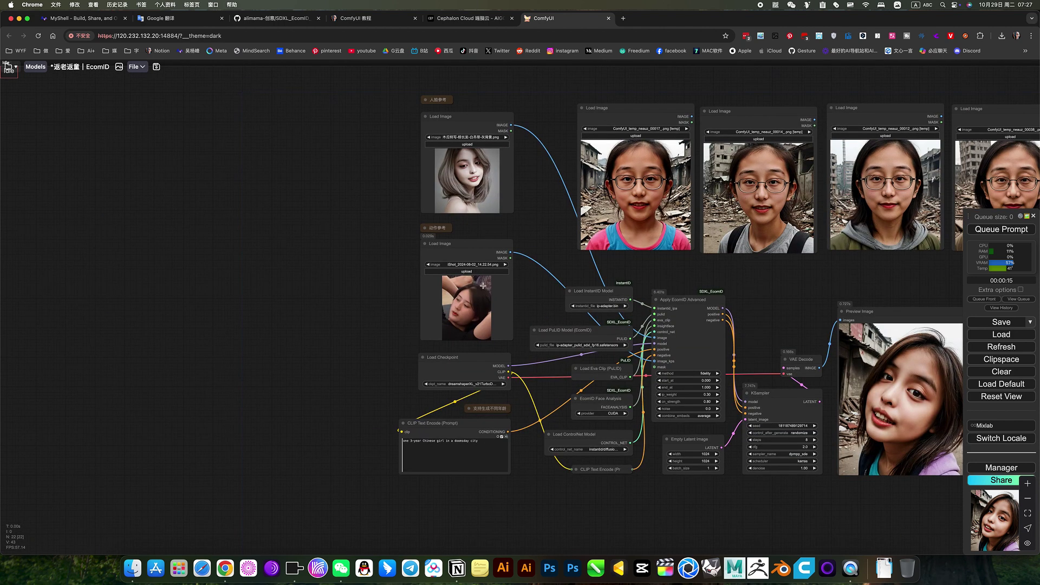
pyautogui.click(505, 264)
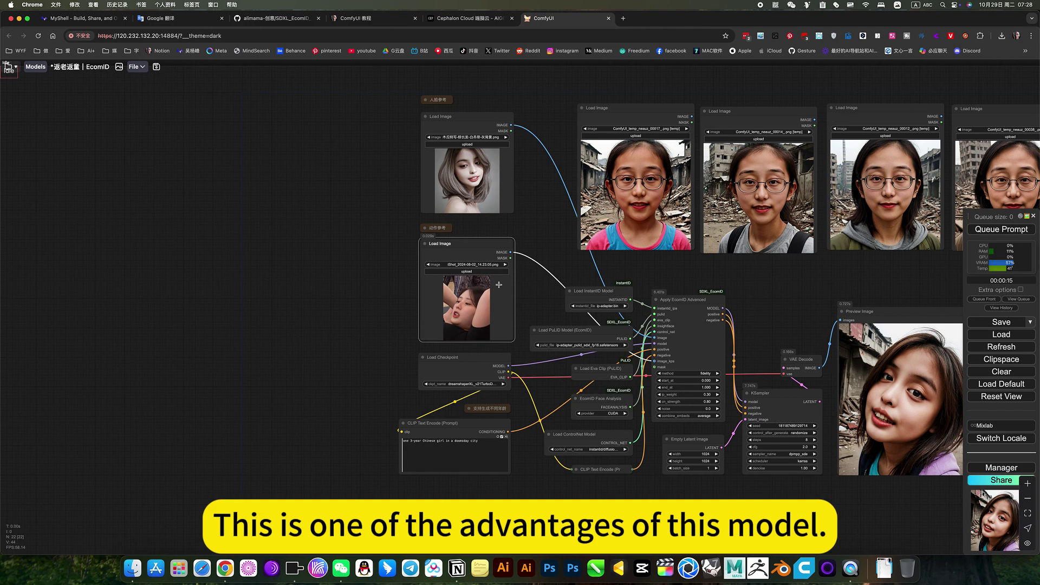
pyautogui.click(982, 233)
pyautogui.hscroll(5, 755, 279)
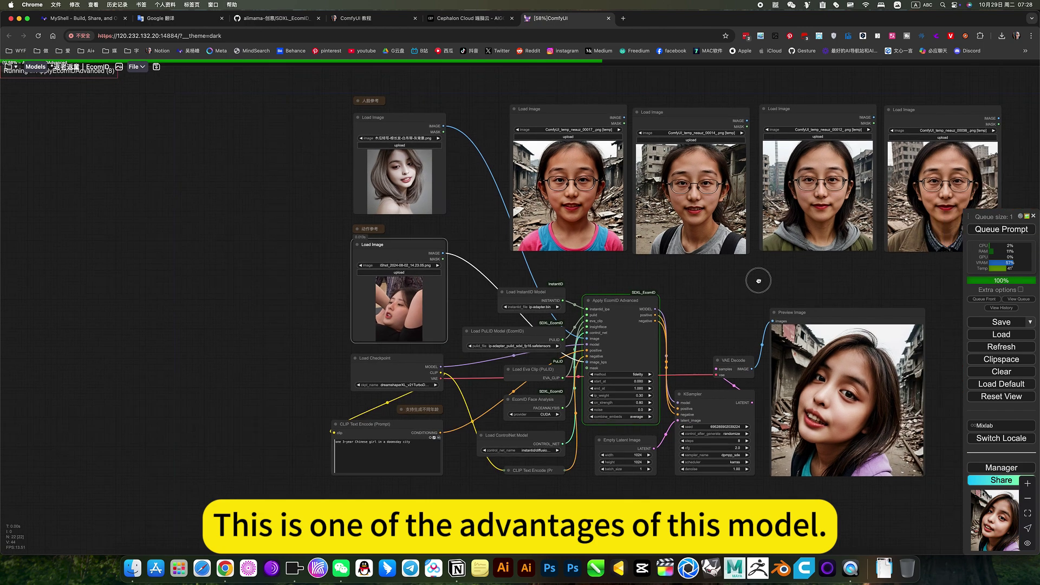
pyautogui.scroll(5, 608, 304)
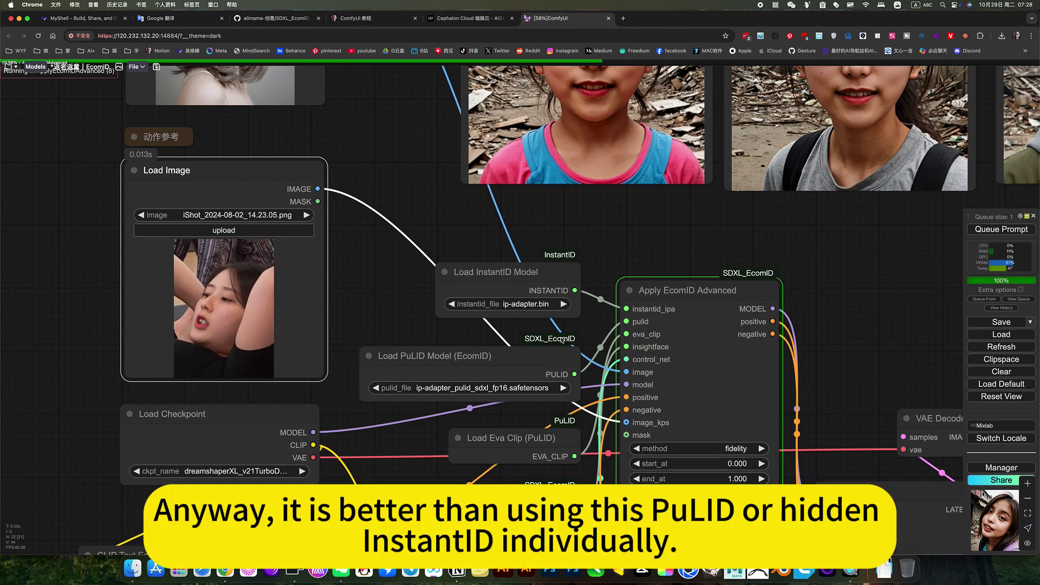
pyautogui.scroll(10, 558, 348)
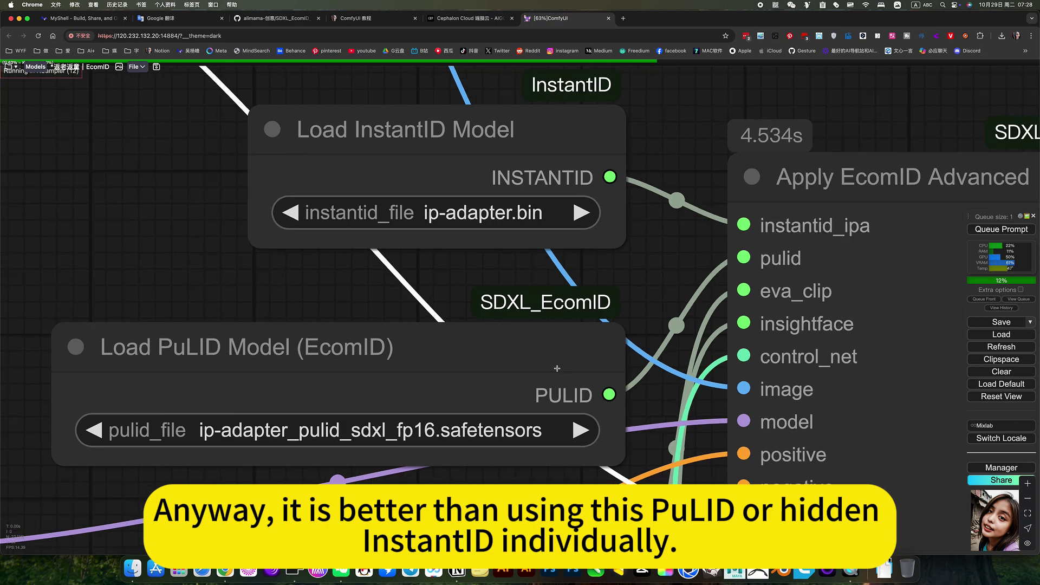
pyautogui.scroll(-10, 538, 406)
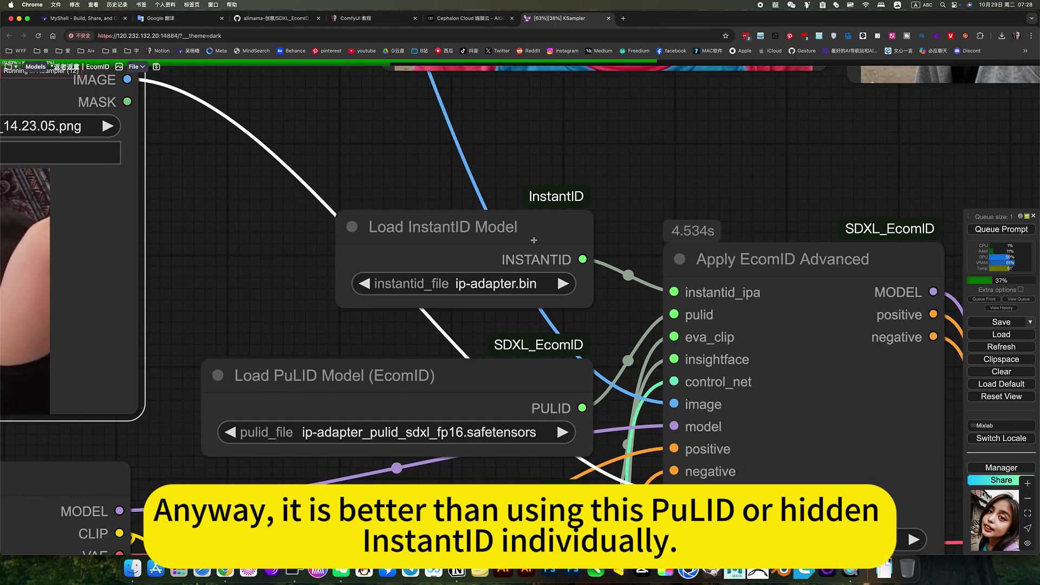
pyautogui.scroll(-5, 562, 297)
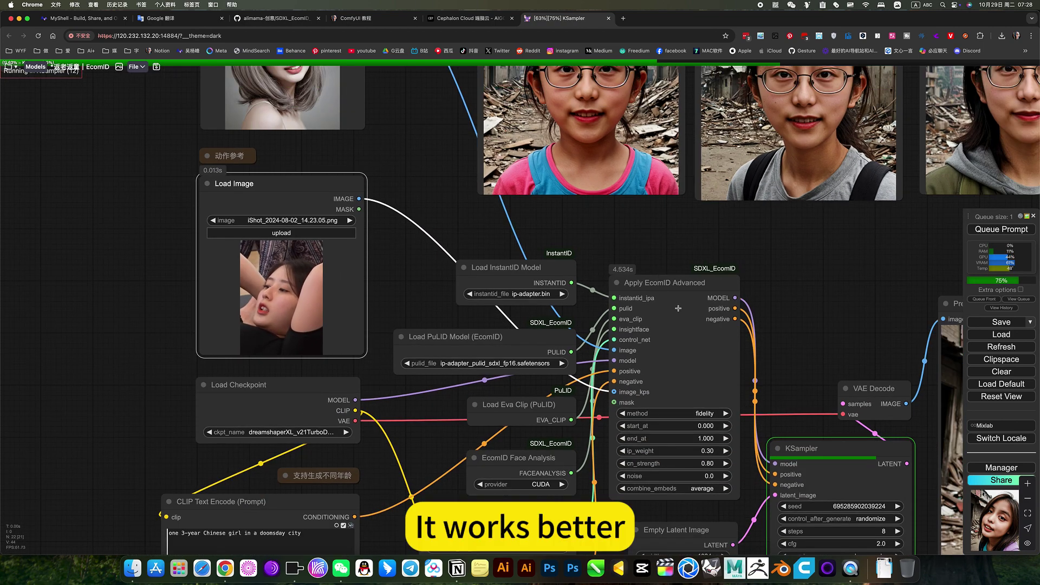
pyautogui.moveTo(788, 295); pyautogui.dragTo(597, 216)
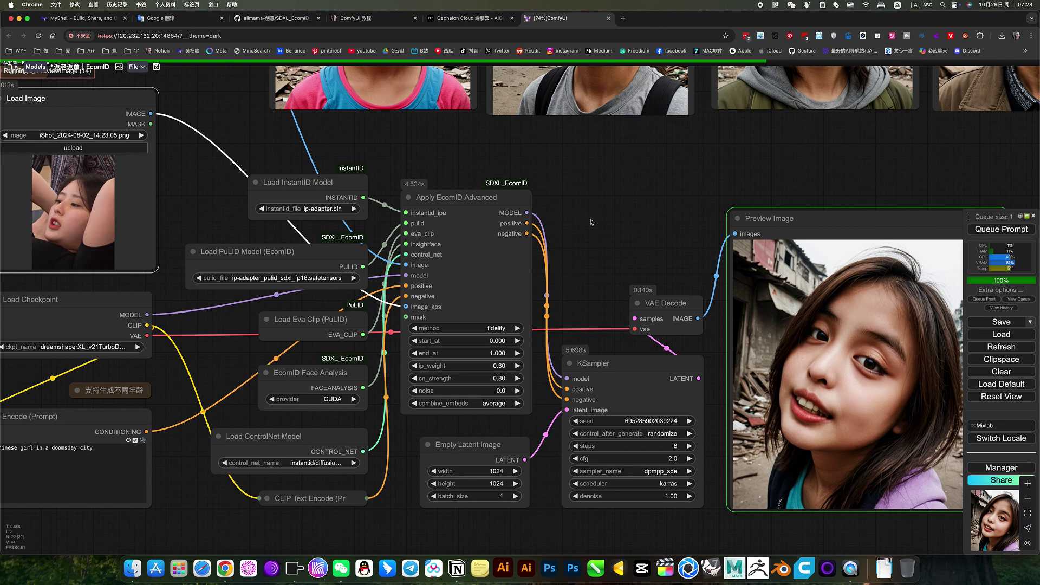
pyautogui.scroll(-3, 626, 237)
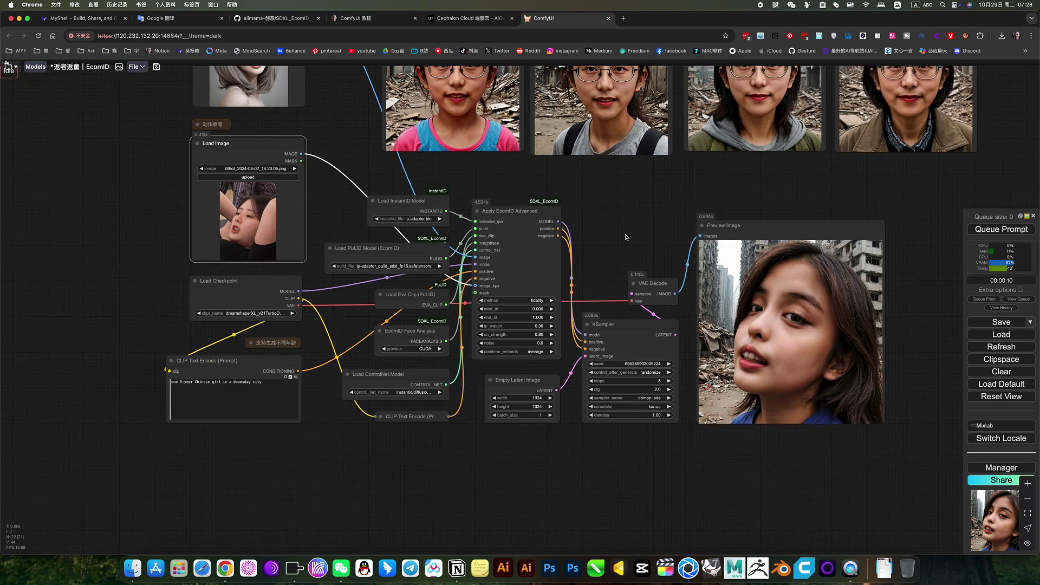
pyautogui.moveTo(634, 233); pyautogui.dragTo(614, 333)
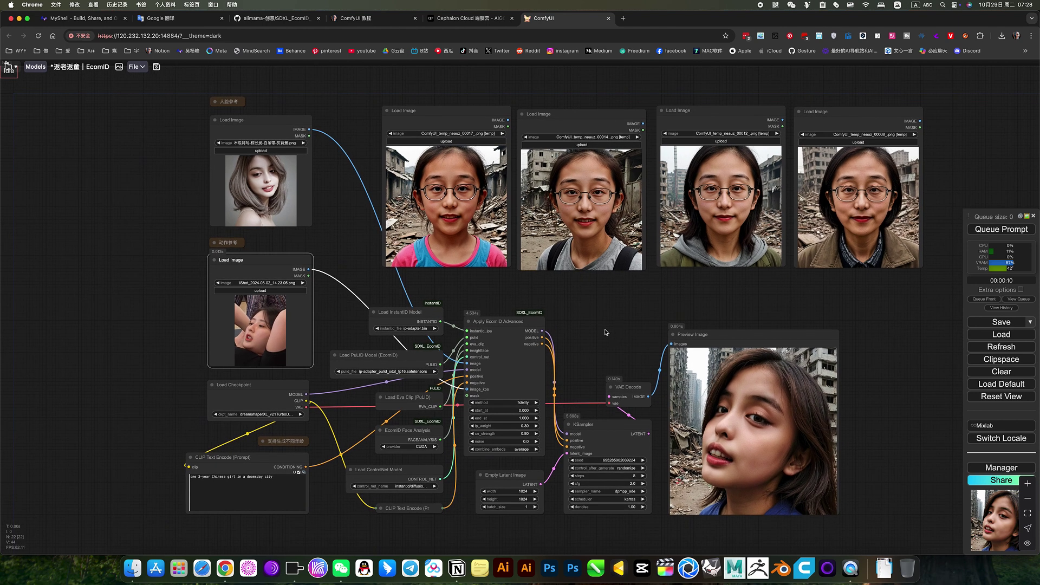